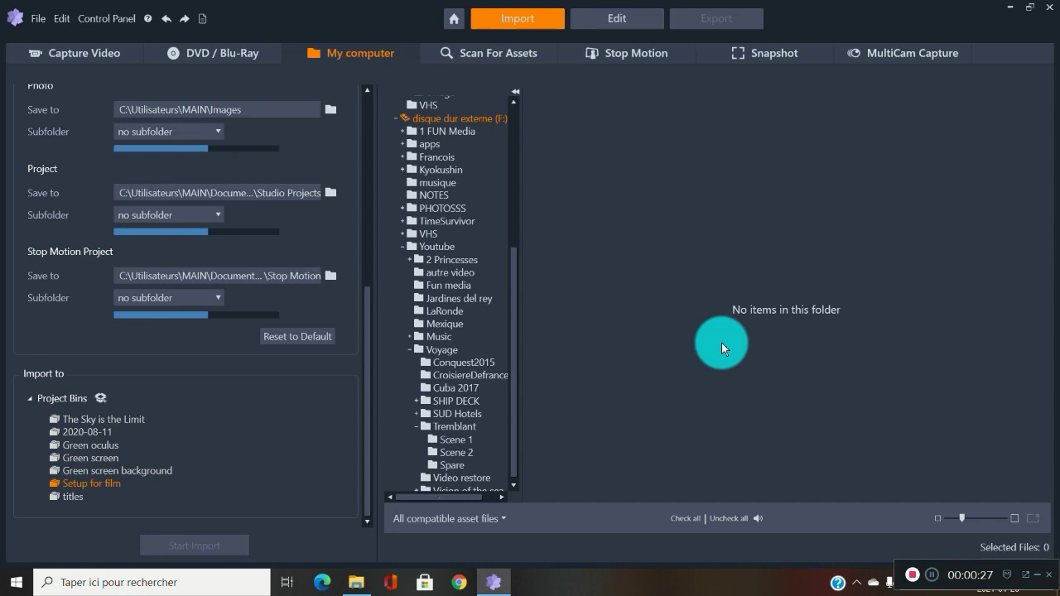
Step: Review the scene 1 clips of the Setup for film project bin in the editing workspace, and return to the import workspace
{"action": "left_click", "coordinate": [640, 27]}
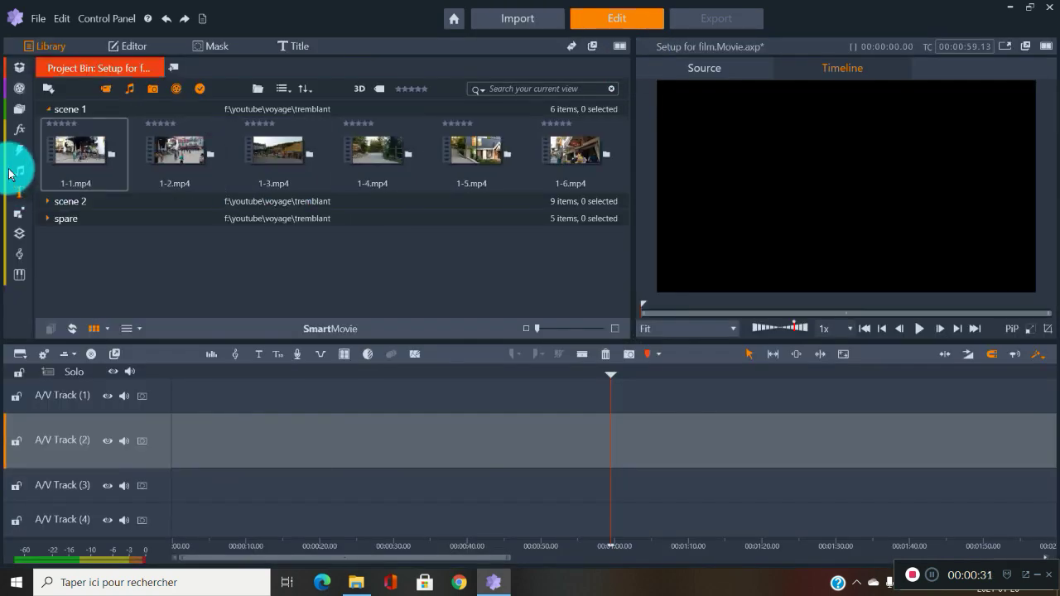
{"action": "mouse_move", "coordinate": [17, 158]}
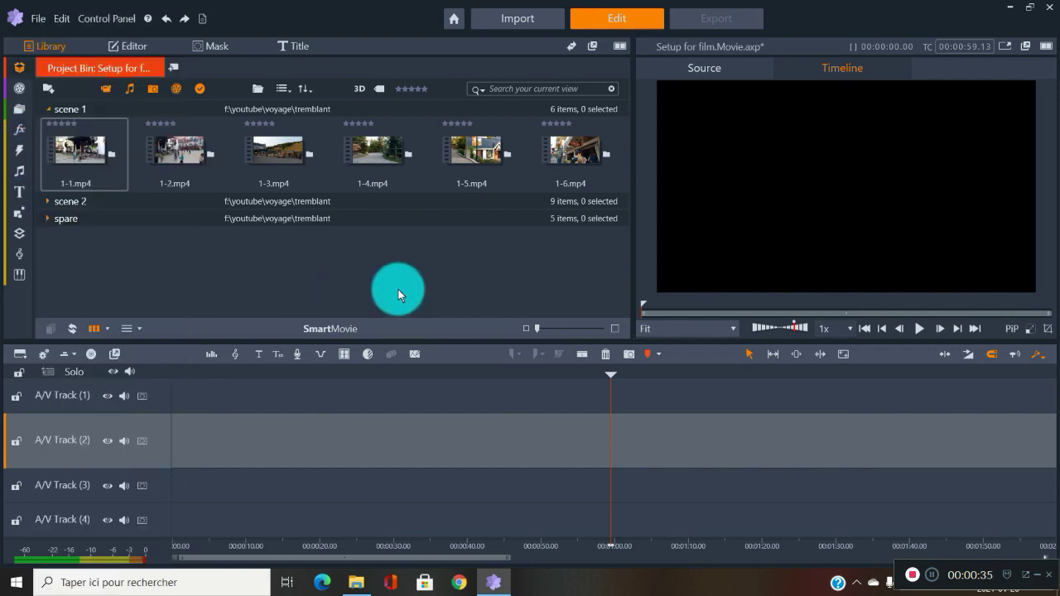
{"action": "left_click", "coordinate": [48, 108]}
{"action": "left_click", "coordinate": [518, 19]}
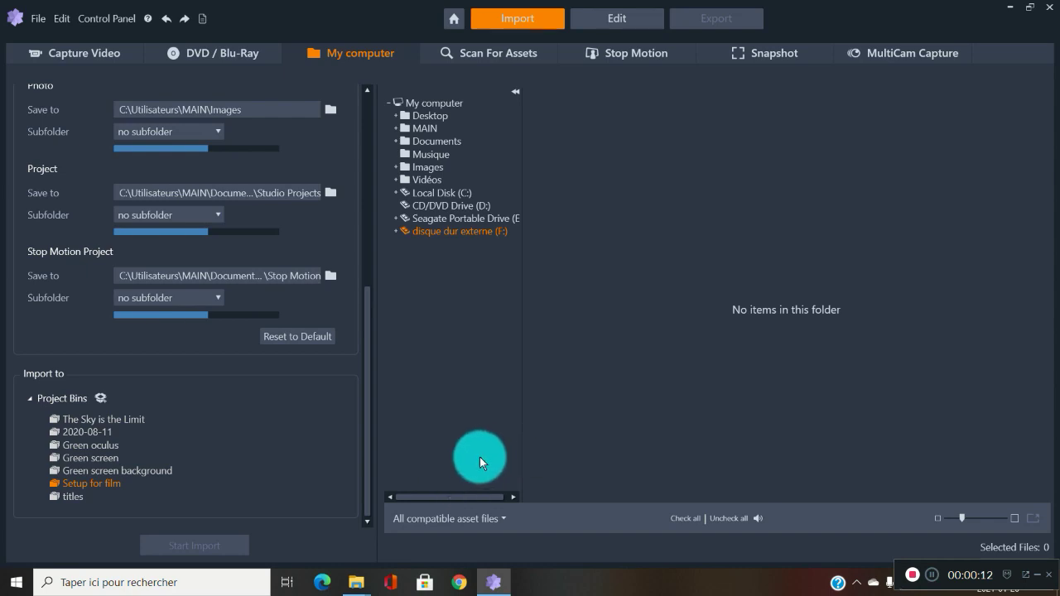
Step: Switch to File Explorer and examine the clip files in the Scene 1 and Spare subfolders of the Tremblant folder
{"action": "mouse_move", "coordinate": [352, 581]}
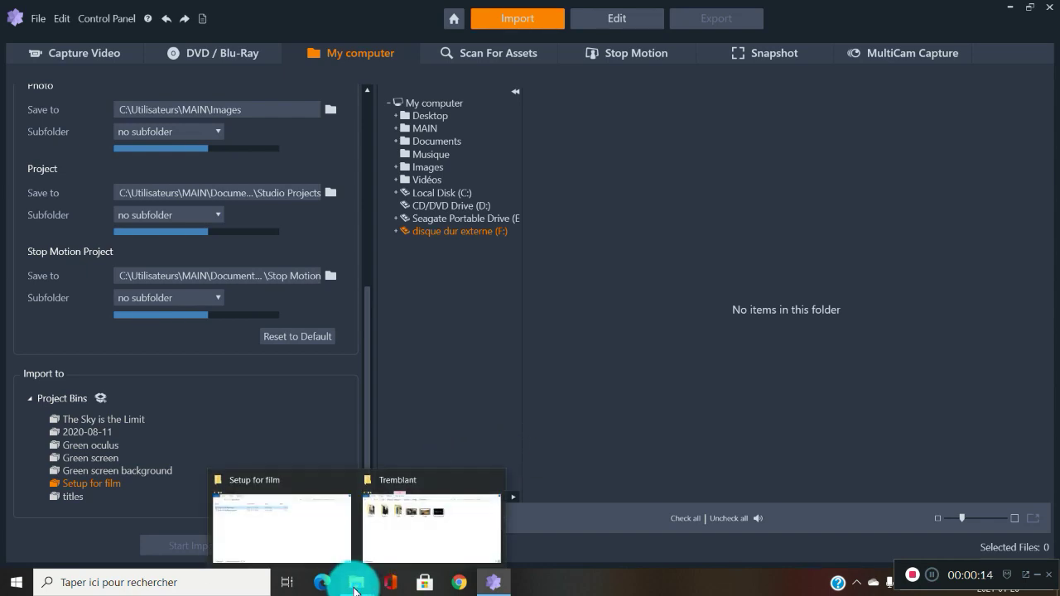
{"action": "left_click", "coordinate": [387, 534]}
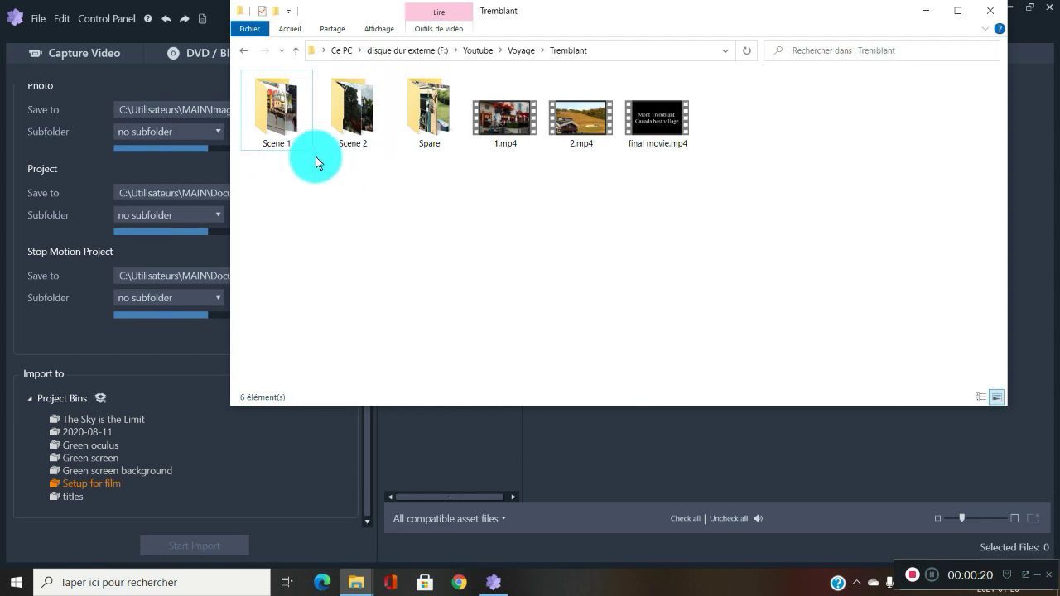
{"action": "left_click", "coordinate": [280, 105]}
{"action": "double_click", "coordinate": [279, 103]}
{"action": "left_click", "coordinate": [269, 152]}
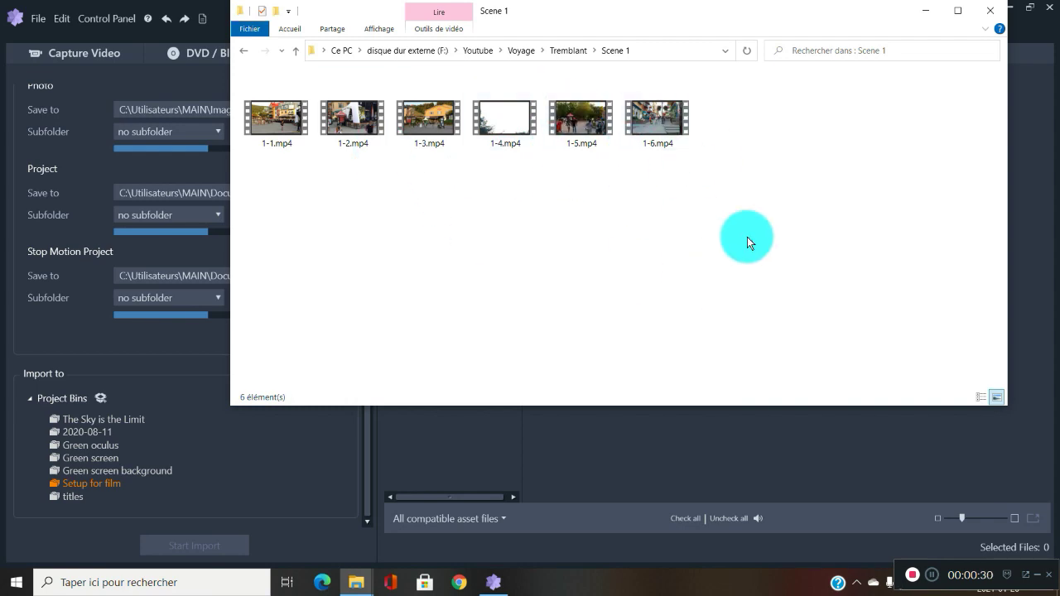
{"action": "left_click", "coordinate": [242, 53]}
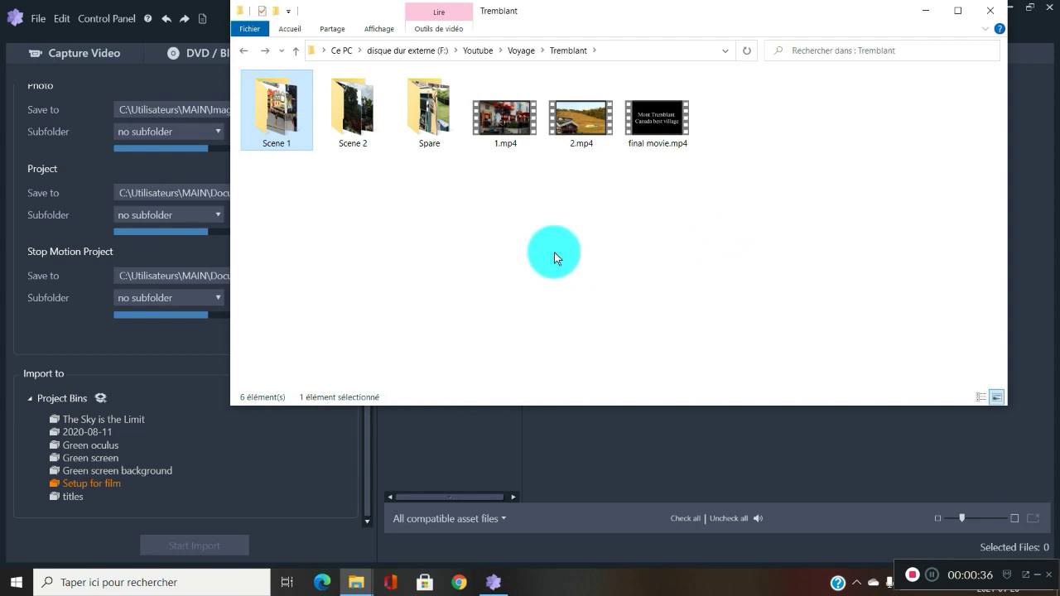
{"action": "double_click", "coordinate": [426, 115]}
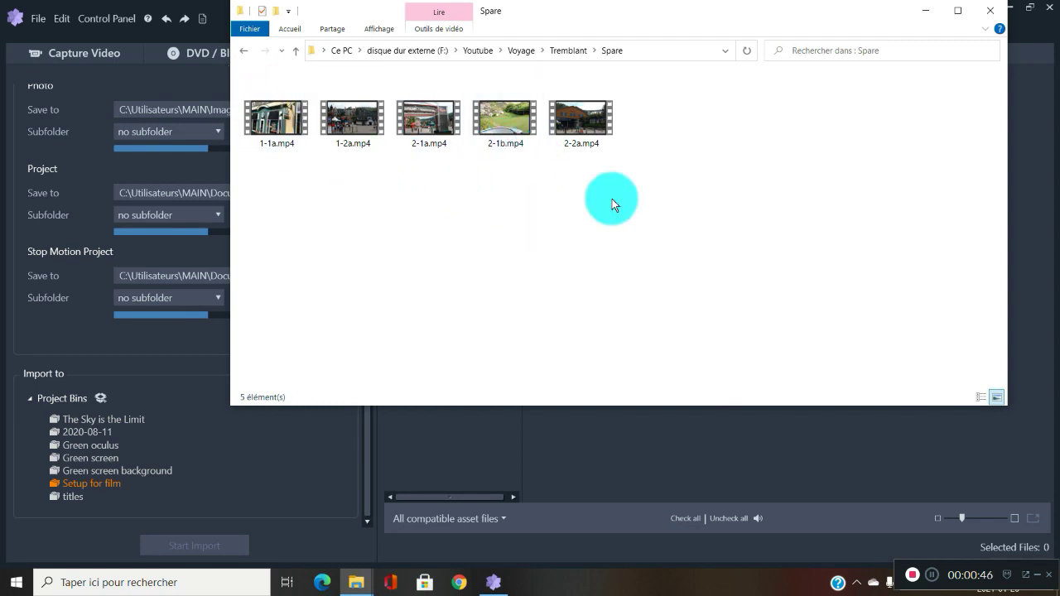
{"action": "left_click", "coordinate": [244, 50]}
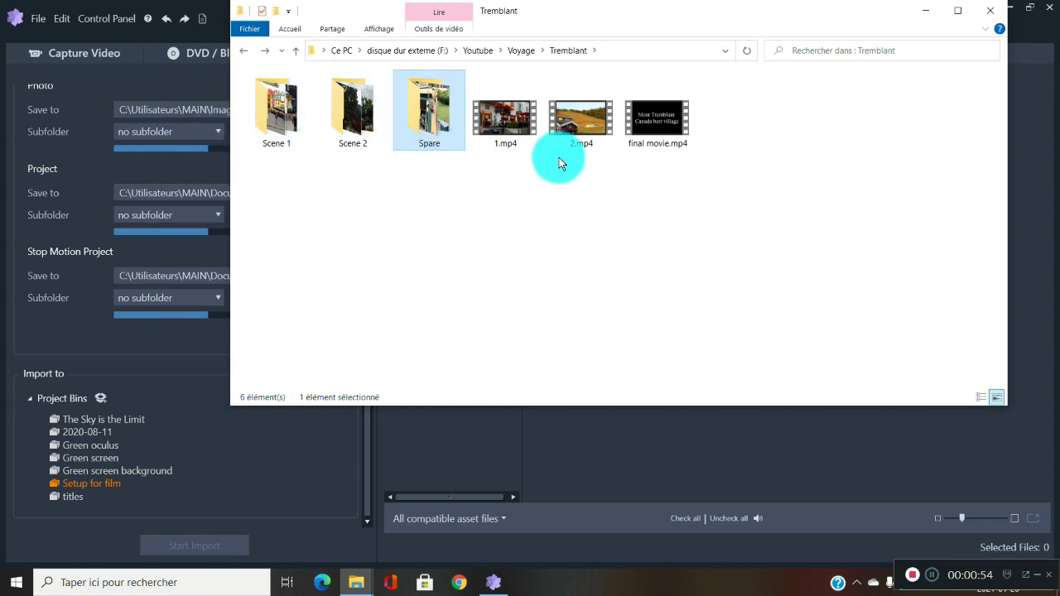
{"action": "double_click", "coordinate": [272, 114]}
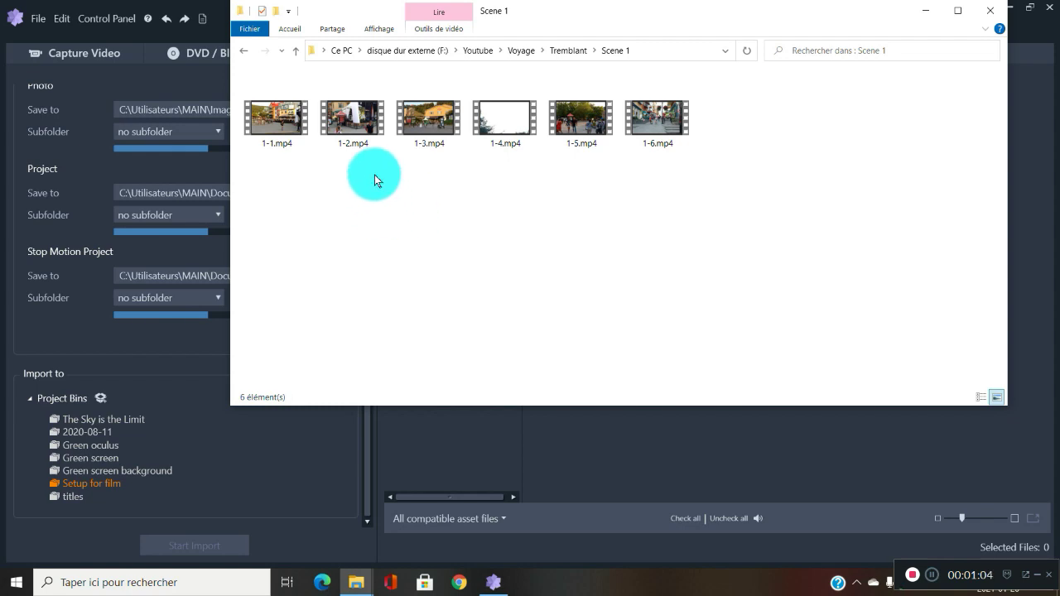
{"action": "left_click", "coordinate": [246, 54]}
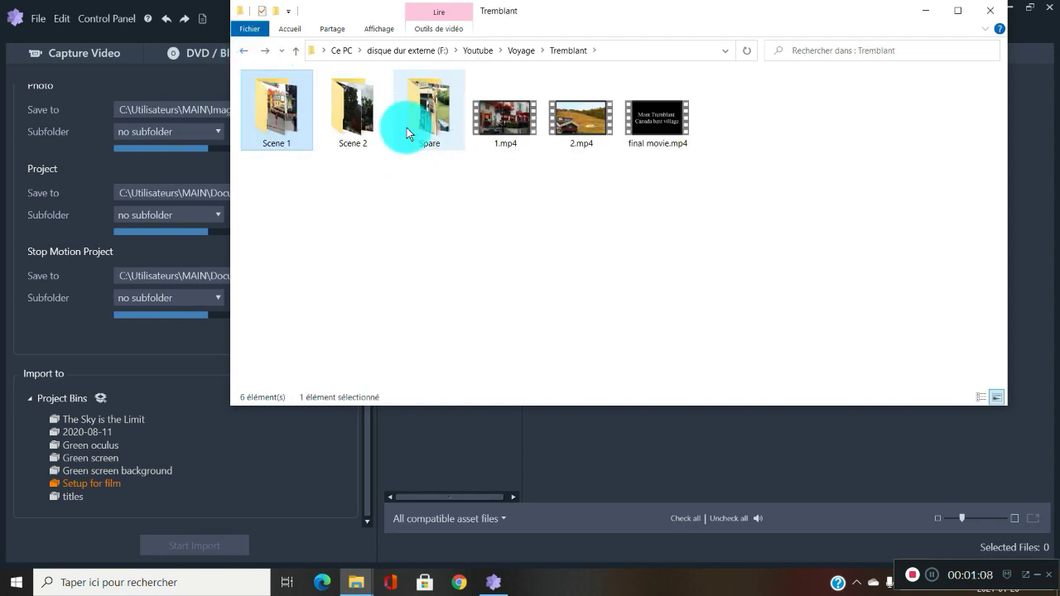
{"action": "double_click", "coordinate": [418, 108]}
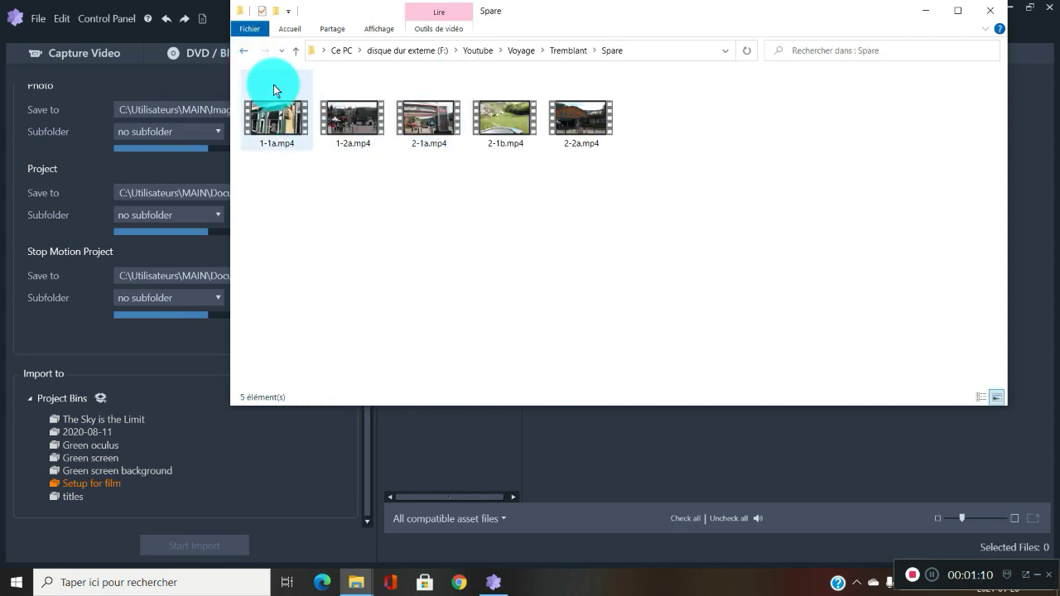
{"action": "left_click", "coordinate": [242, 45]}
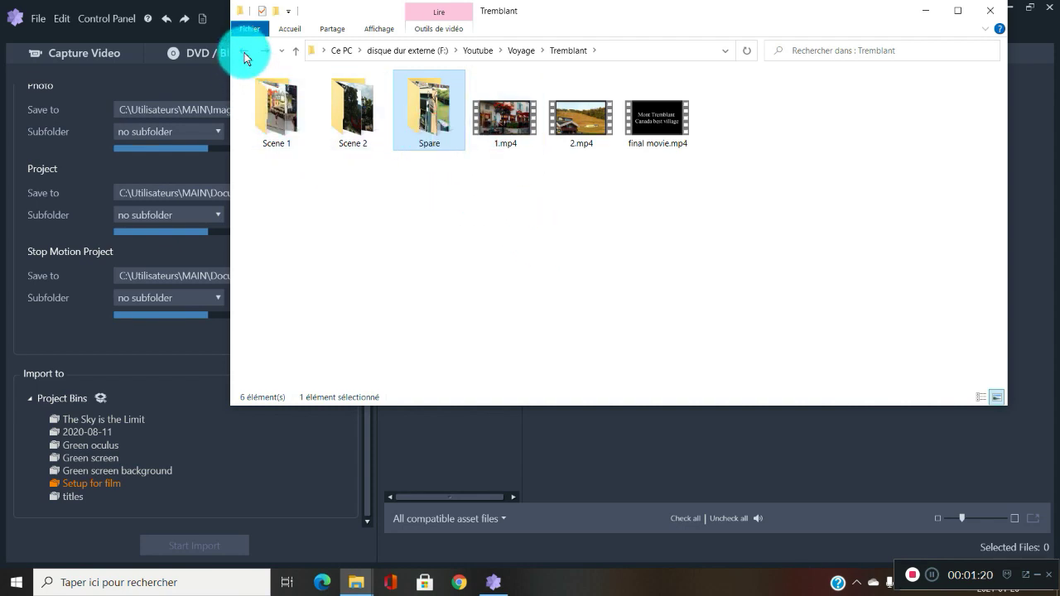
{"action": "left_click", "coordinate": [925, 10]}
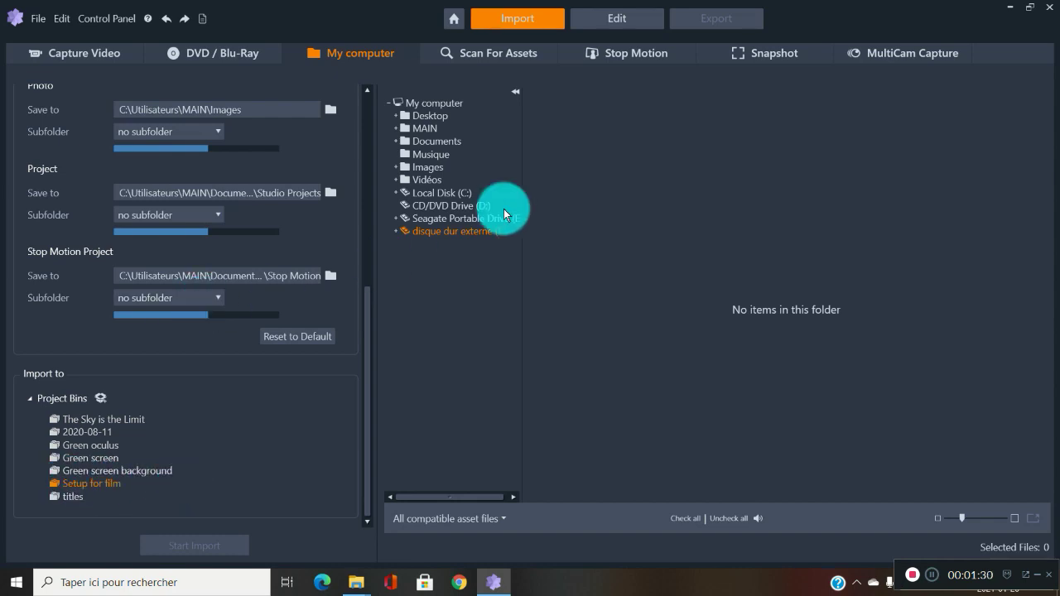
Step: Examine the import settings, and the scene 1 and spare clip groups of the Setup for film bin in the editing workspace
{"action": "scroll", "coordinate": [305, 236], "scroll_direction": "up", "scroll_amount": 3}
{"action": "scroll", "coordinate": [305, 236], "scroll_direction": "up", "scroll_amount": 5}
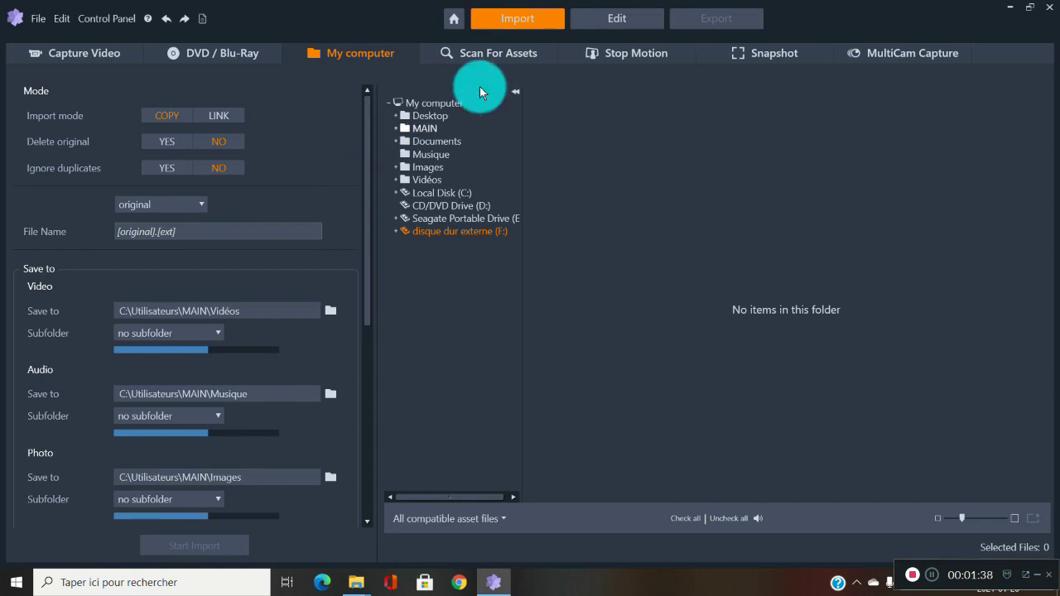
{"action": "left_click", "coordinate": [623, 25]}
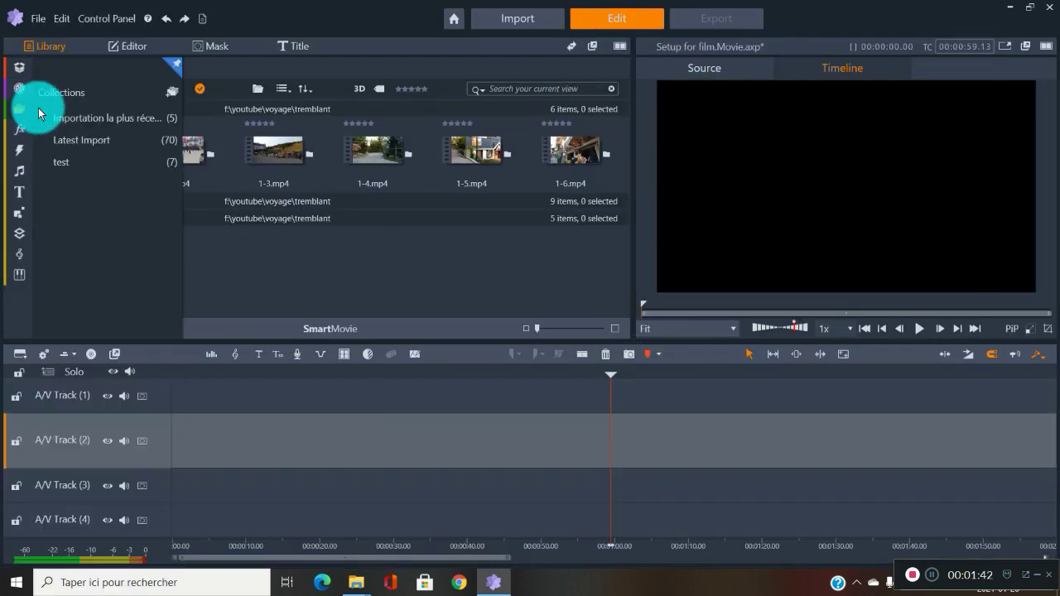
{"action": "mouse_move", "coordinate": [25, 73]}
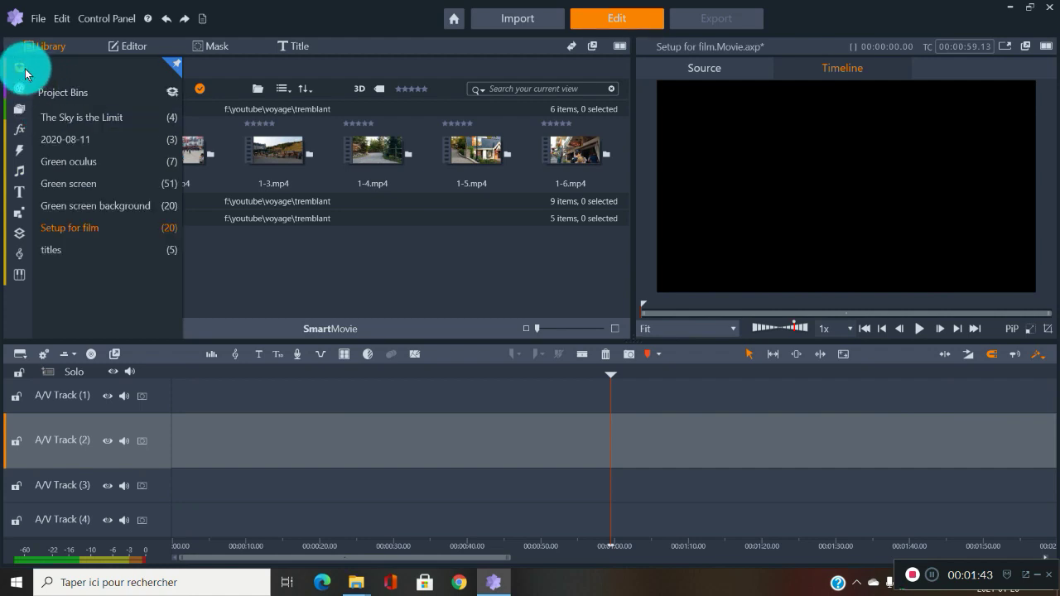
{"action": "left_click", "coordinate": [70, 226]}
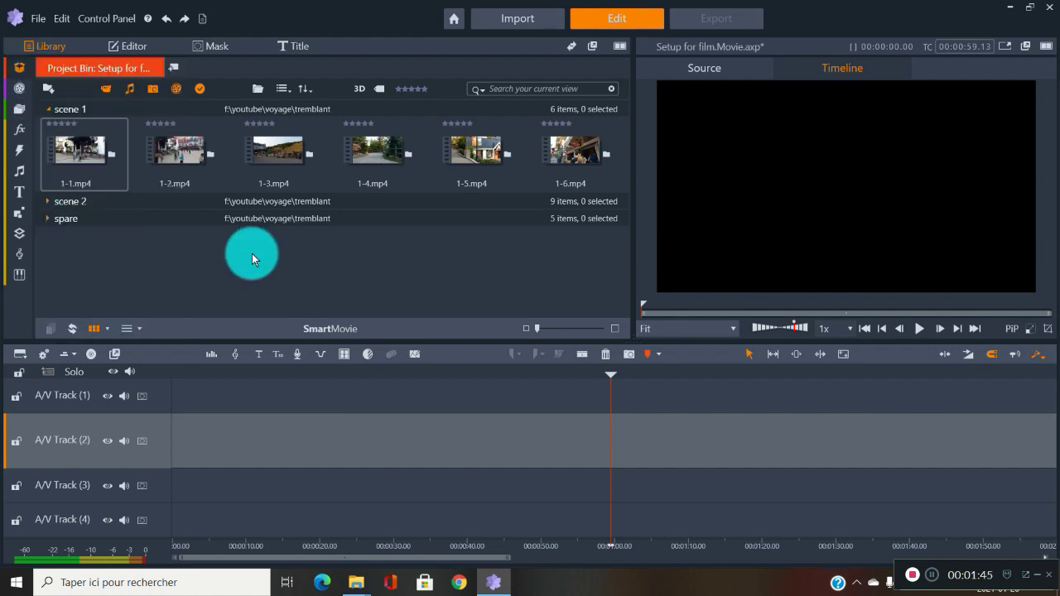
{"action": "left_click", "coordinate": [51, 113]}
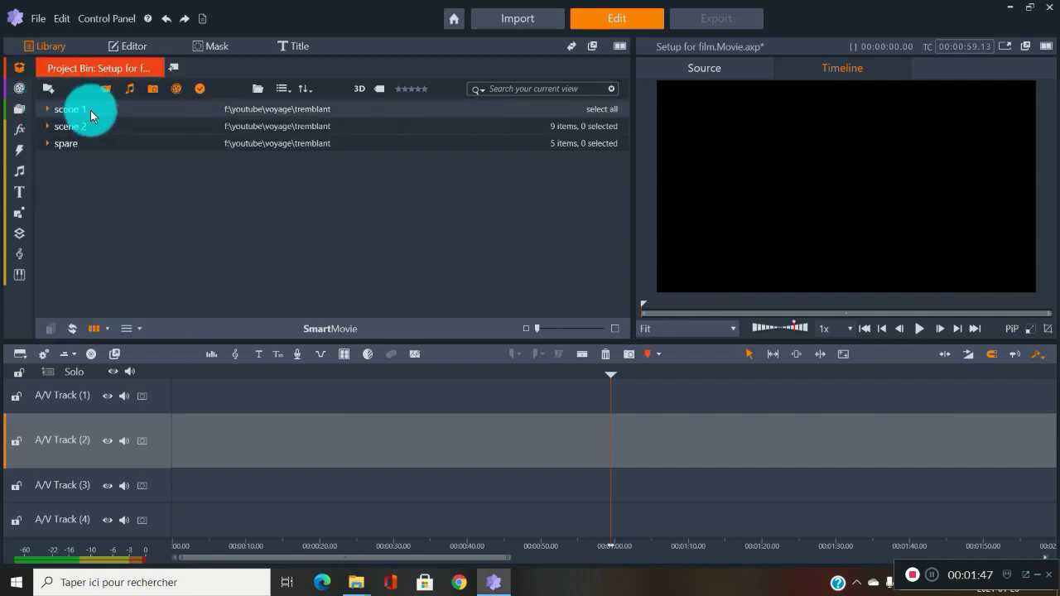
{"action": "left_click", "coordinate": [46, 143]}
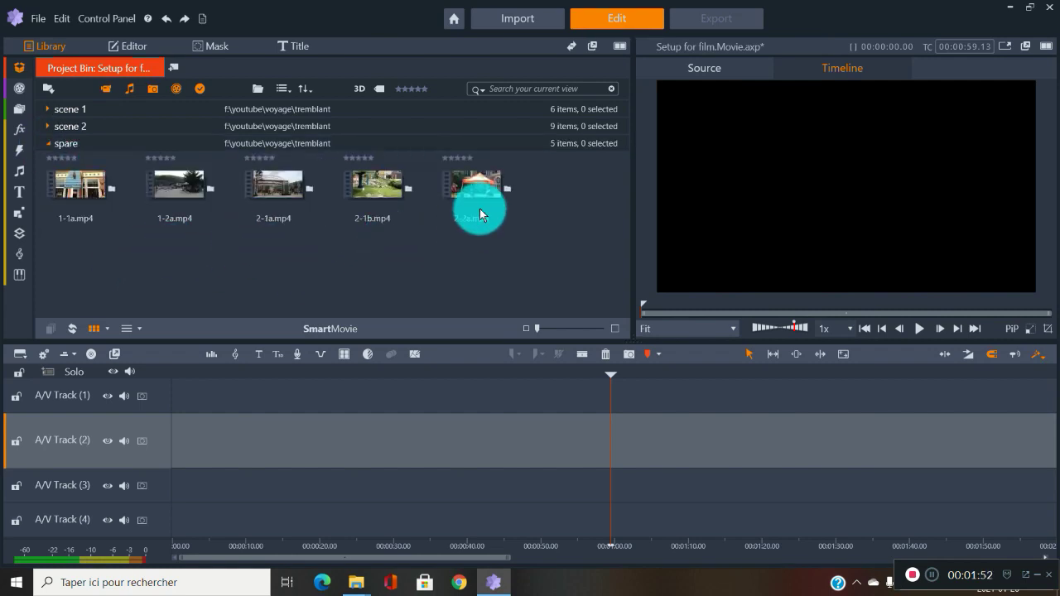
{"action": "left_click", "coordinate": [48, 143]}
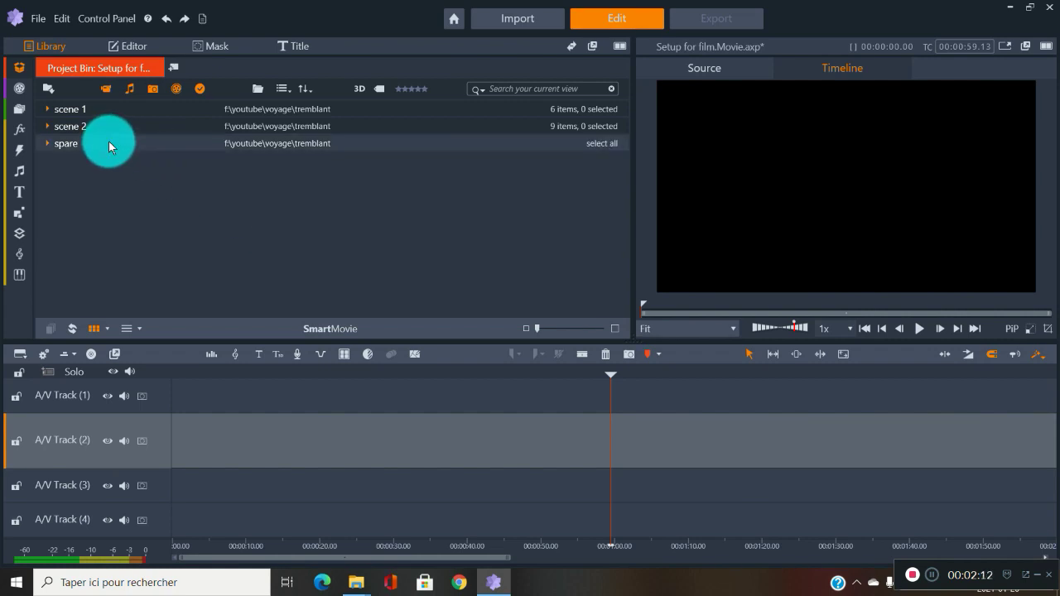
{"action": "left_click", "coordinate": [253, 91]}
{"action": "left_click", "coordinate": [62, 107]}
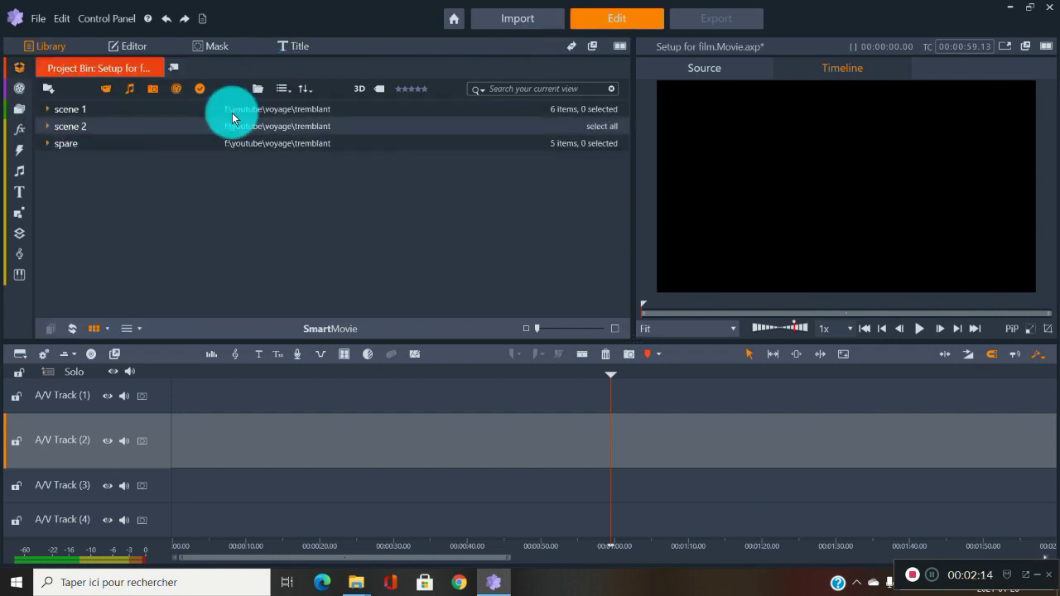
{"action": "left_click", "coordinate": [49, 109]}
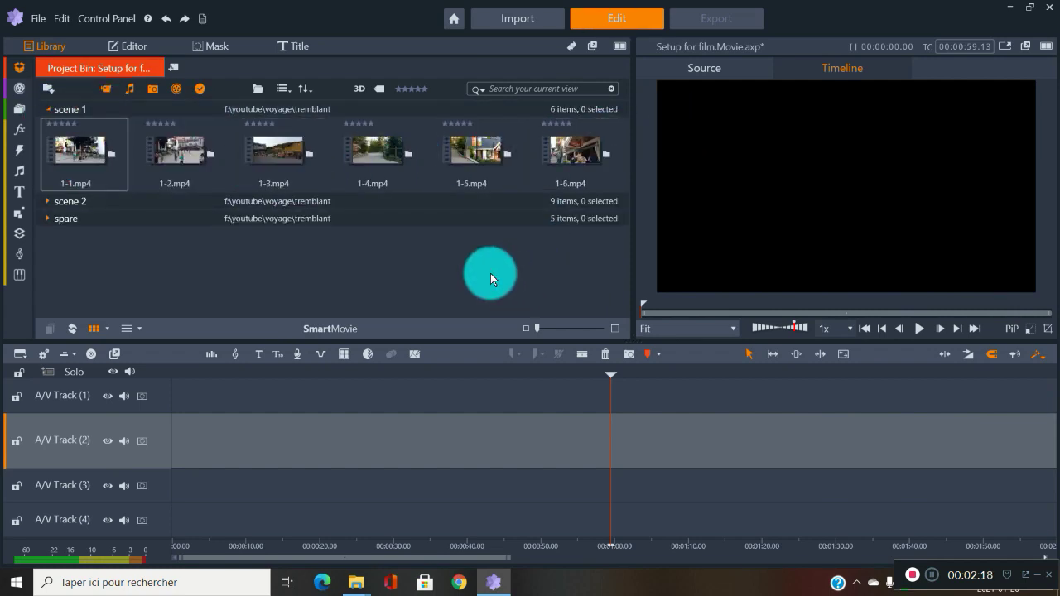
{"action": "left_click", "coordinate": [47, 109]}
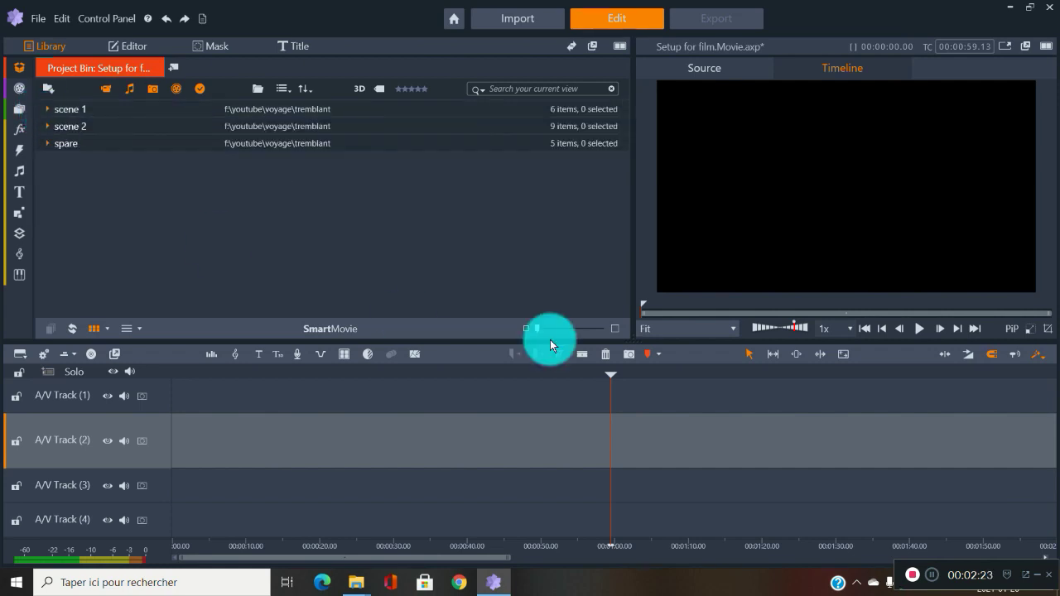
{"action": "left_click", "coordinate": [37, 17]}
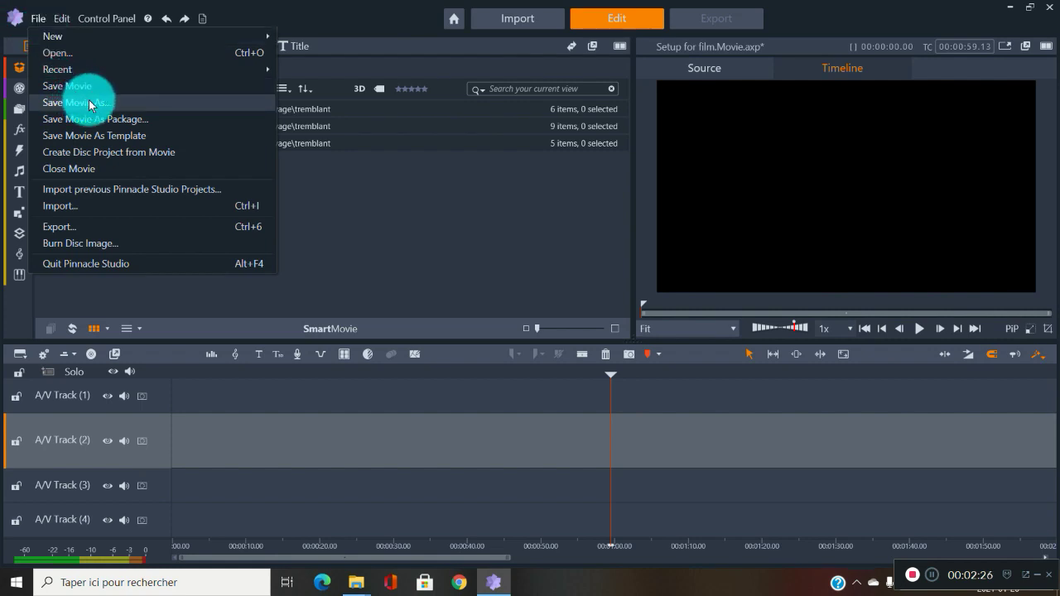
{"action": "left_click", "coordinate": [401, 236]}
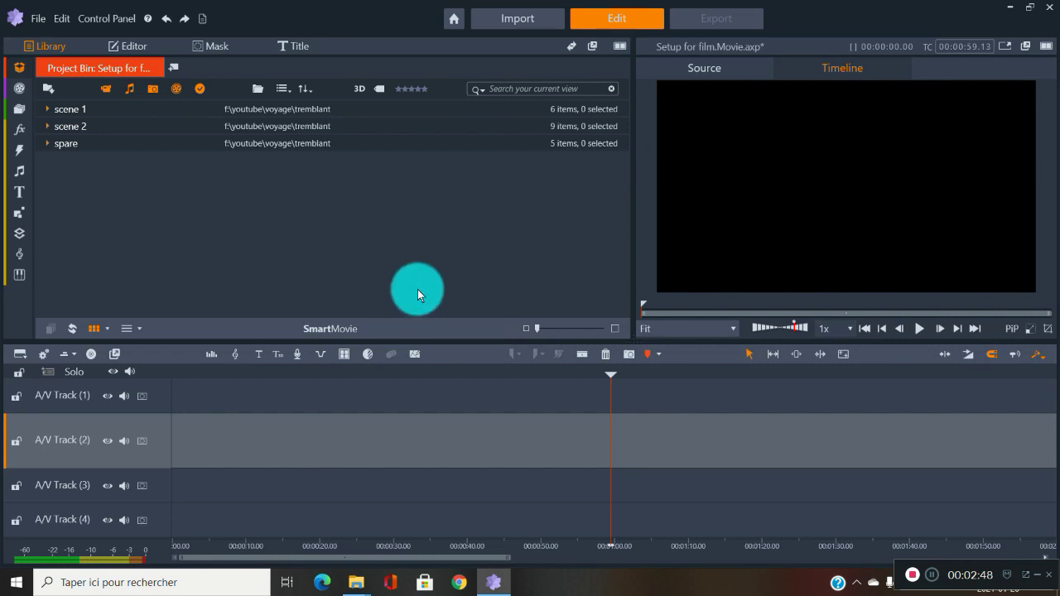
Step: Place clips 1-1.mp4 and 1-2.mp4 from the scene 1 group back to back at the start of A/V Track (2)
{"action": "left_click", "coordinate": [46, 108]}
{"action": "left_click_drag", "start_coordinate": [73, 132], "coordinate": [206, 450]}
{"action": "left_click_drag", "start_coordinate": [192, 159], "coordinate": [400, 428]}
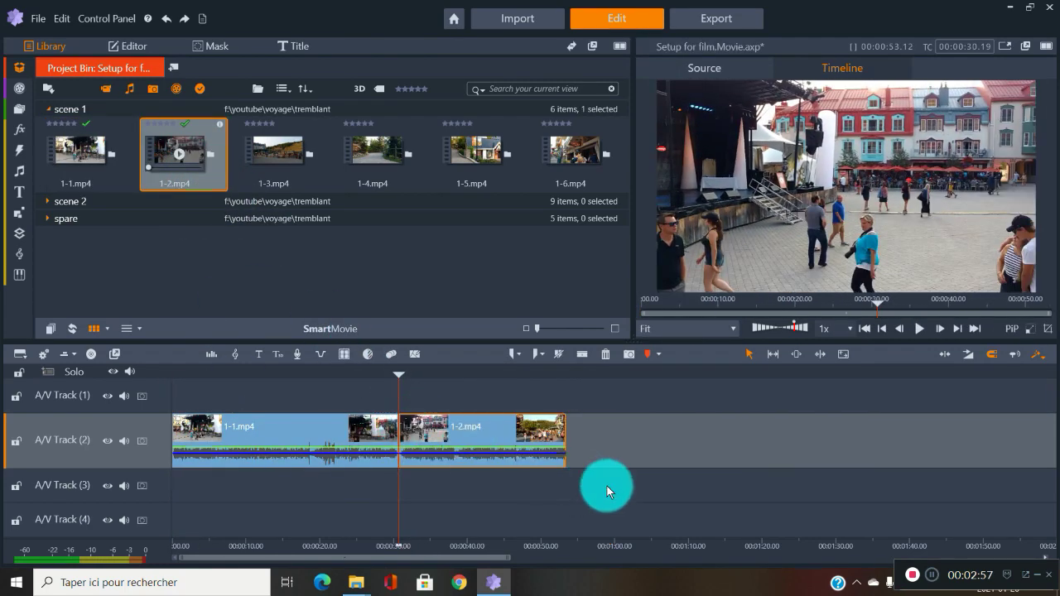
Step: Add a timeline marker at 00:00:56.09, just after clip 1-2.mp4, and name it "scene 2"
{"action": "left_click", "coordinate": [587, 377]}
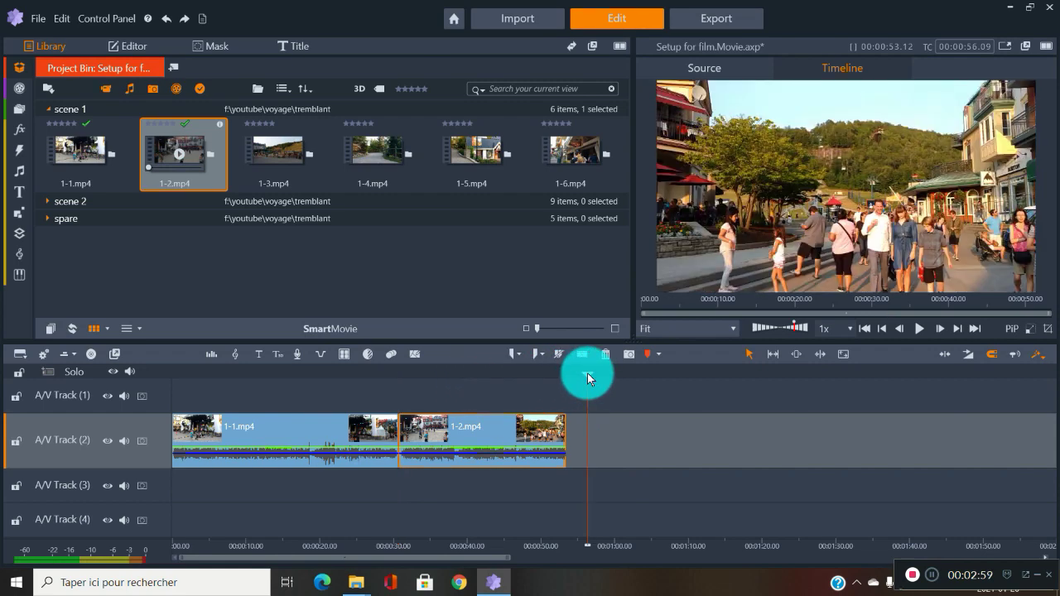
{"action": "left_click", "coordinate": [650, 357]}
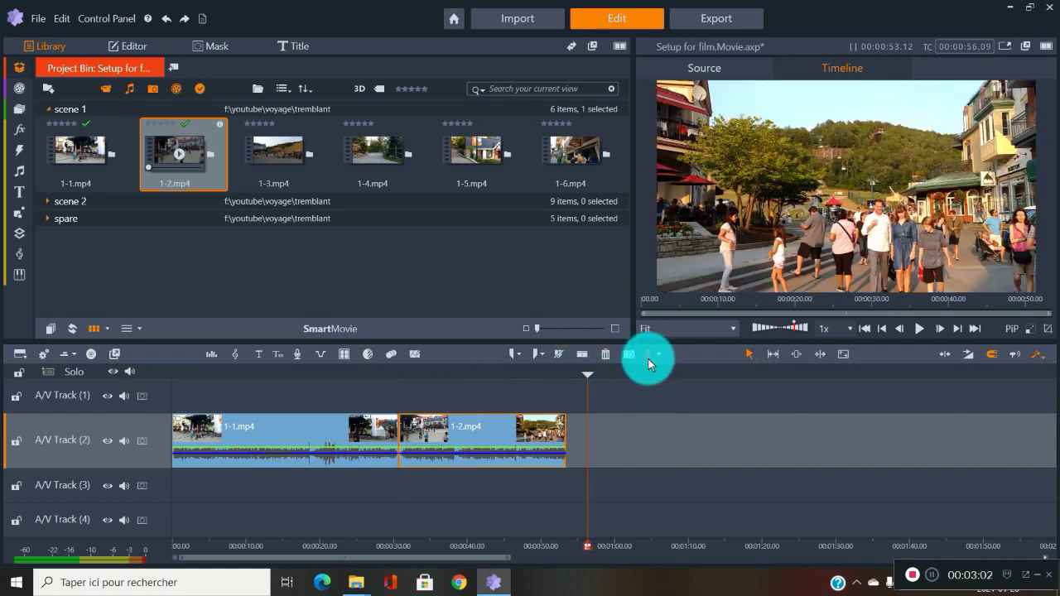
{"action": "left_click", "coordinate": [584, 549]}
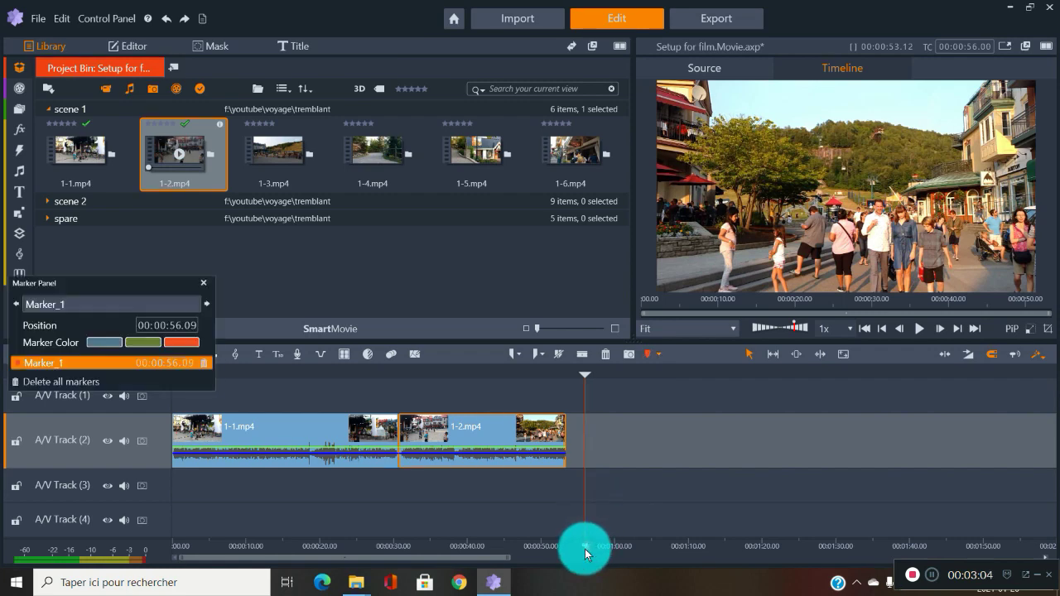
{"action": "double_click", "coordinate": [23, 305]}
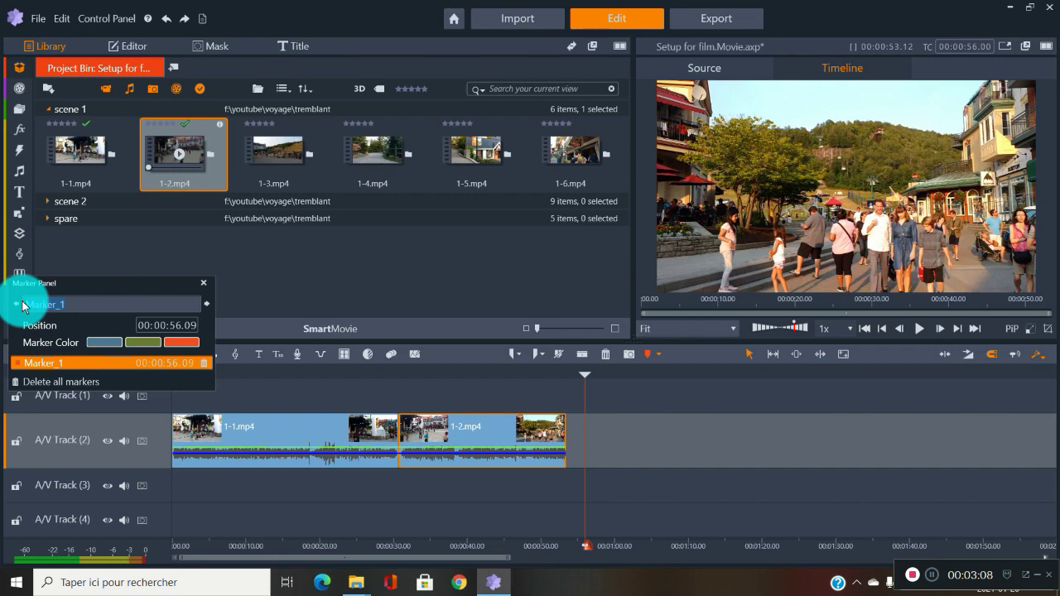
{"action": "key", "text": "BackSpace"}
{"action": "type", "text": "scene 2"}
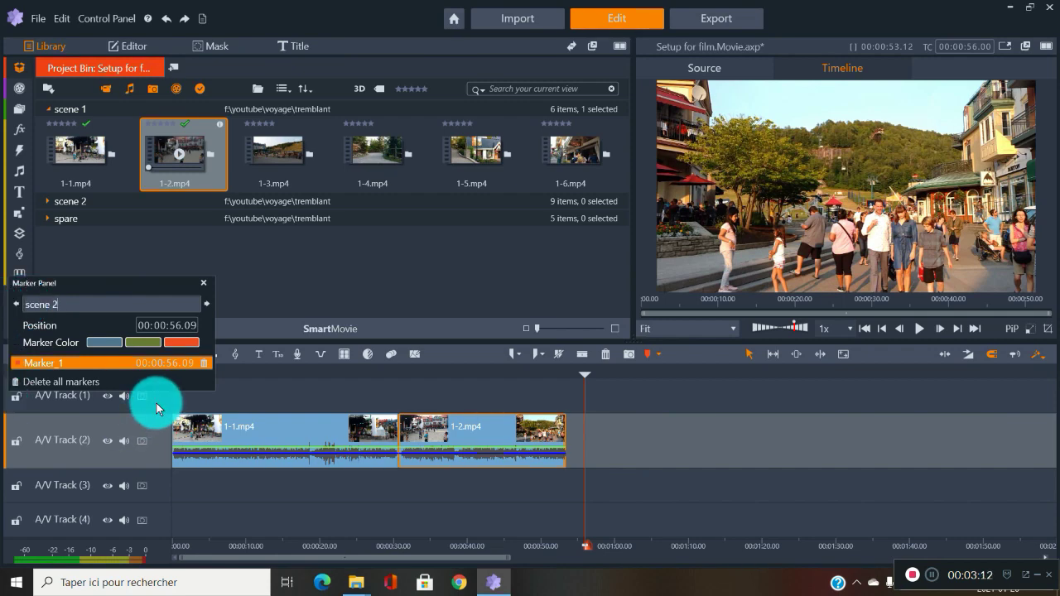
{"action": "left_click", "coordinate": [205, 286]}
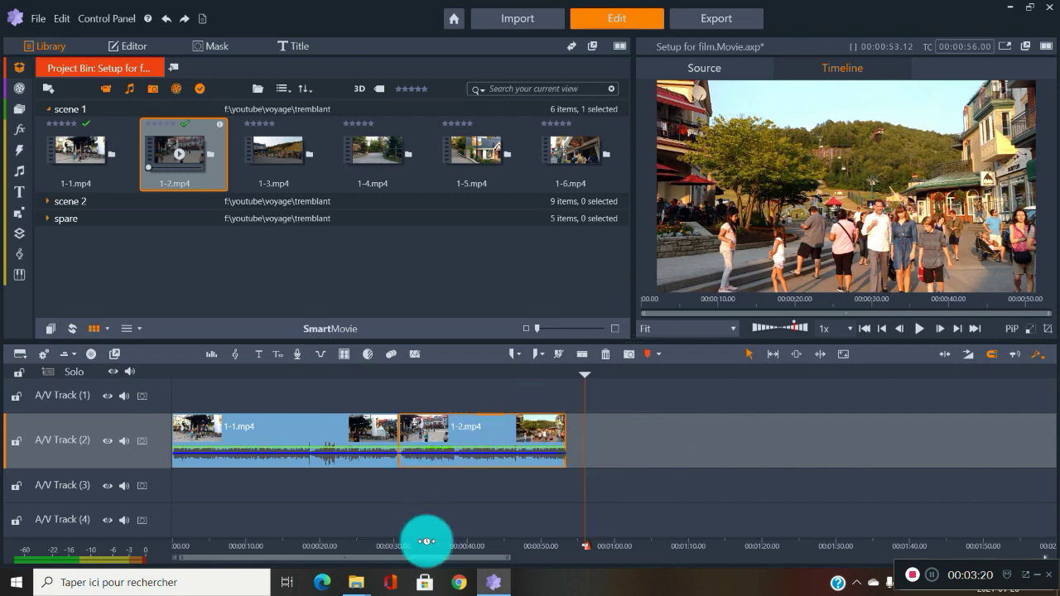
{"action": "left_click_drag", "start_coordinate": [430, 557], "coordinate": [554, 558]}
{"action": "left_click_drag", "start_coordinate": [453, 582], "coordinate": [544, 509]}
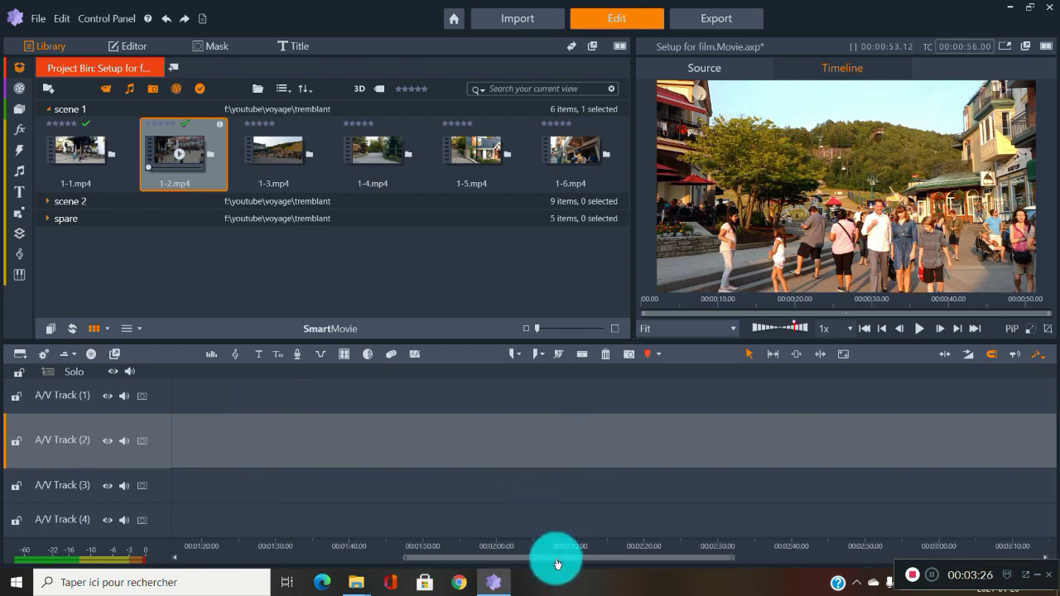
{"action": "left_click_drag", "start_coordinate": [554, 561], "coordinate": [315, 542]}
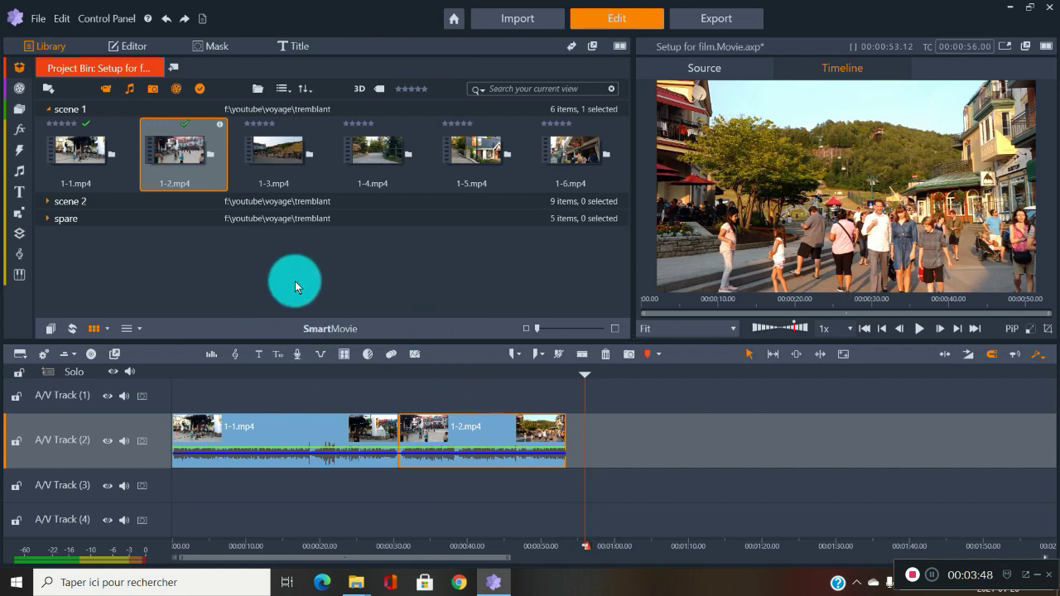
Step: Collapse the scene 1 group and apply timeline settings of Widescreen (16:9), HD 1920x1080 and 23.976 (24p) for NTSC
{"action": "left_click", "coordinate": [47, 111]}
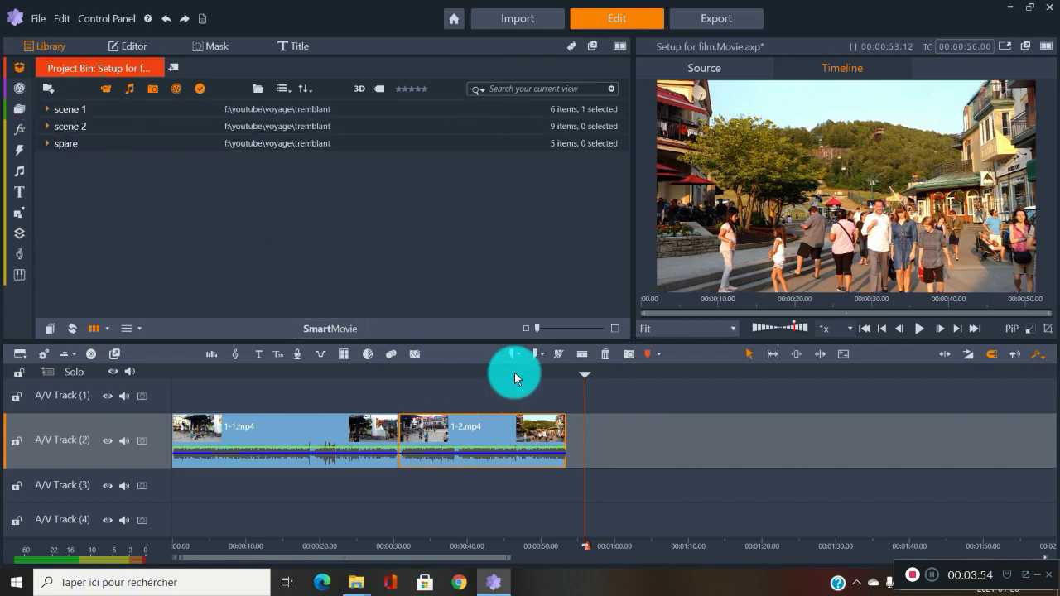
{"action": "left_click", "coordinate": [41, 354]}
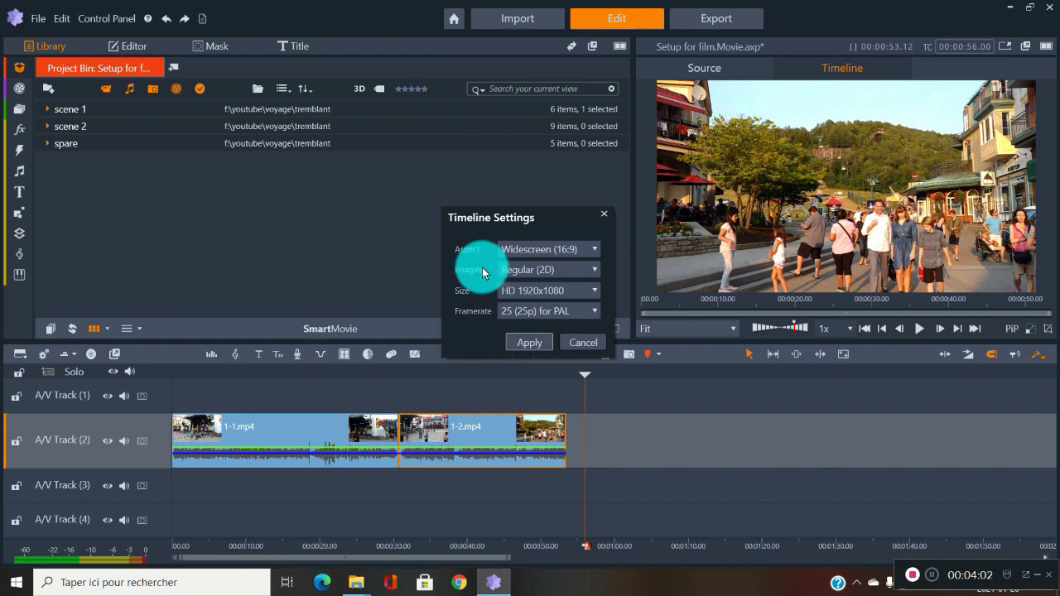
{"action": "left_click", "coordinate": [583, 246]}
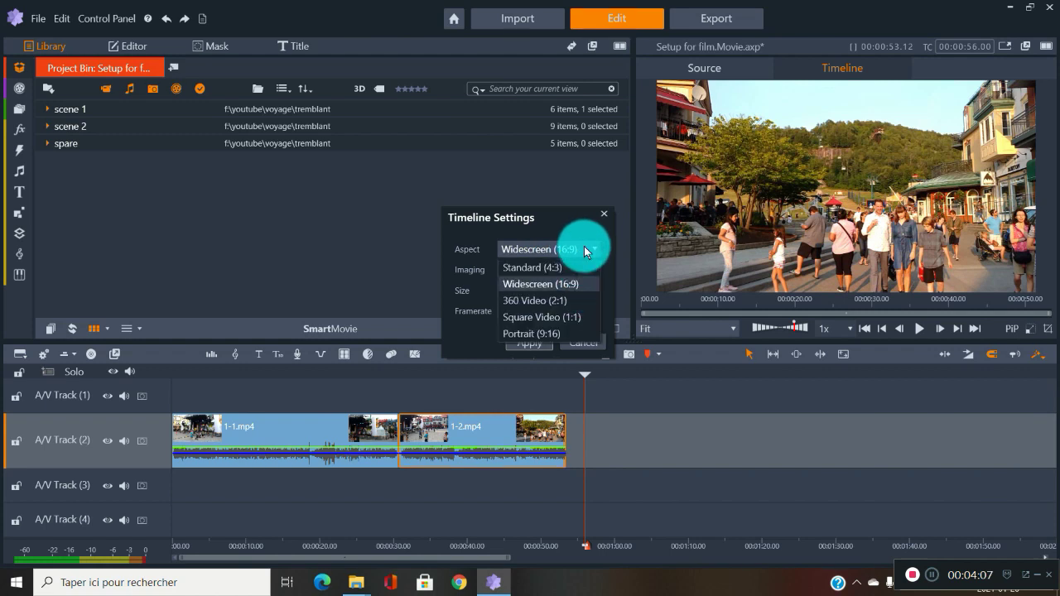
{"action": "left_click", "coordinate": [544, 285]}
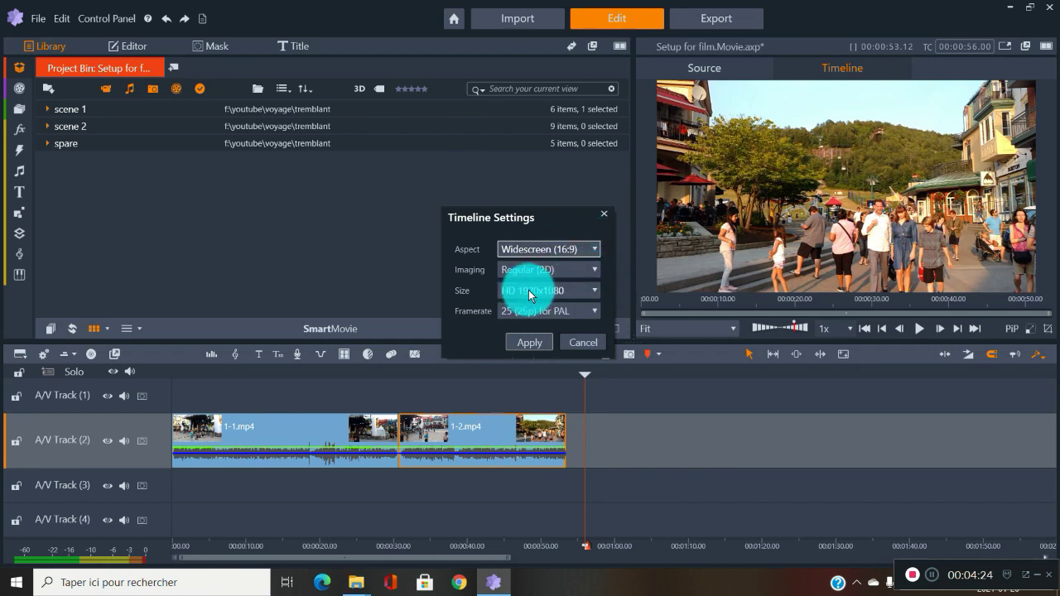
{"action": "left_click", "coordinate": [569, 291]}
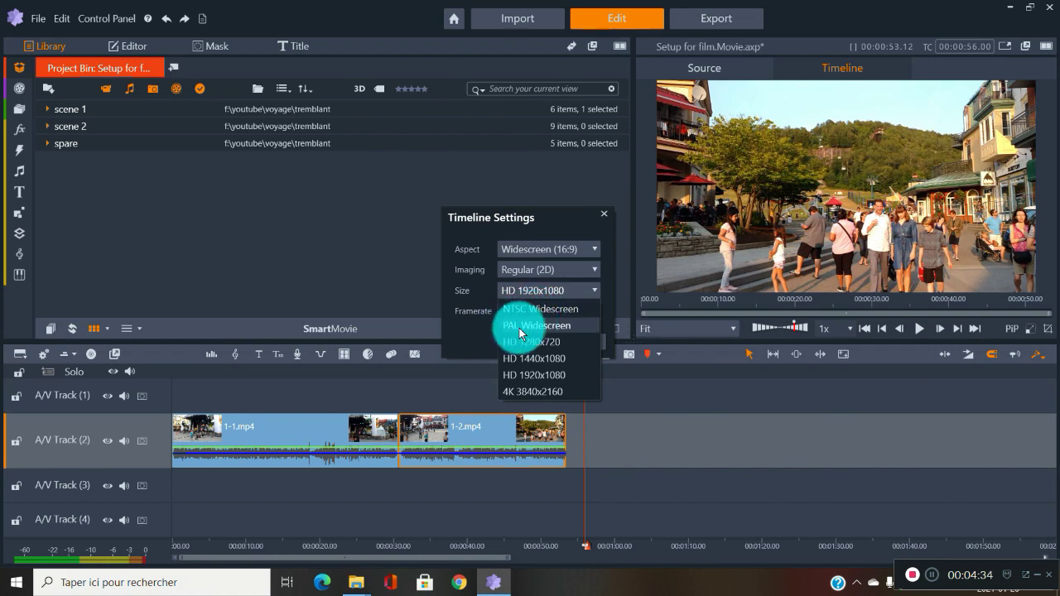
{"action": "left_click", "coordinate": [517, 375]}
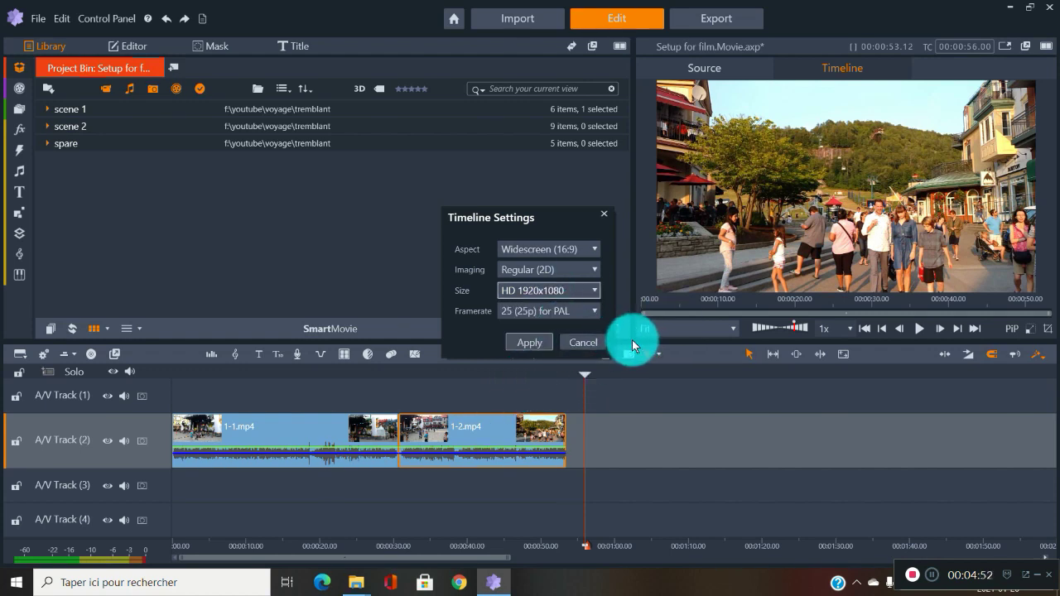
{"action": "left_click", "coordinate": [574, 313]}
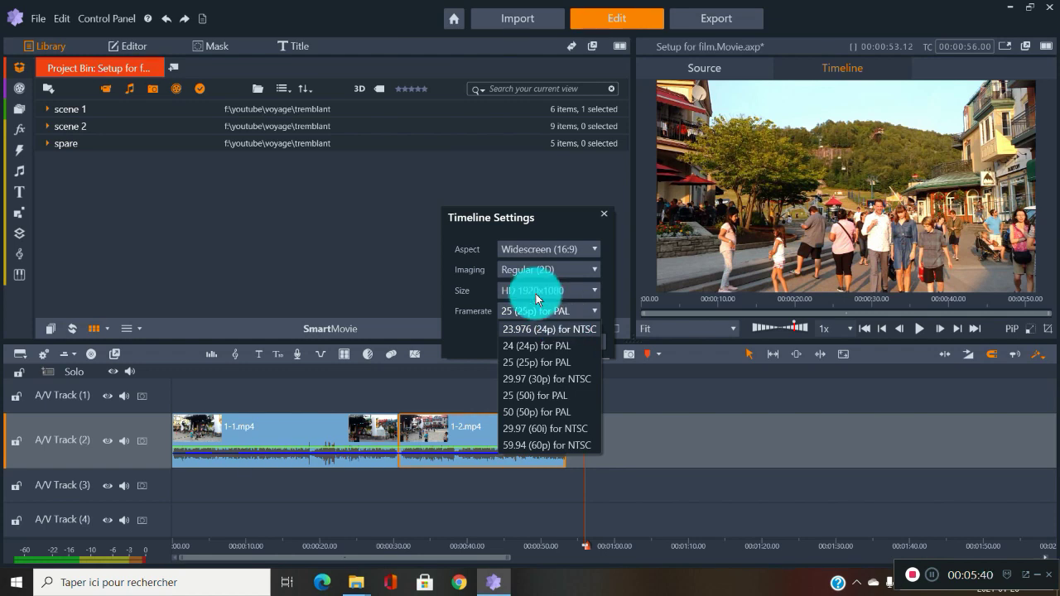
{"action": "left_click", "coordinate": [550, 329]}
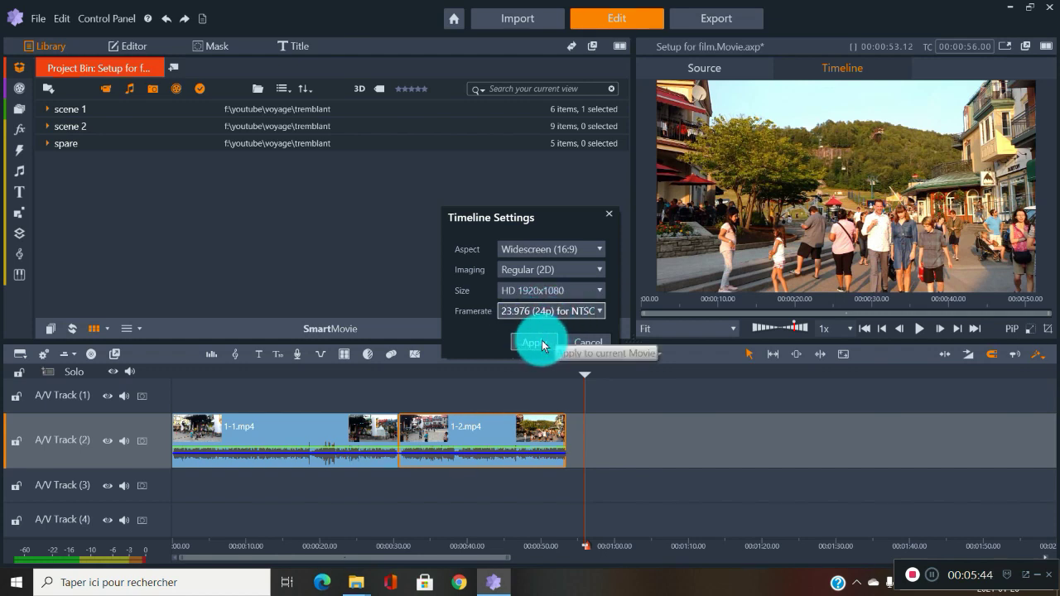
{"action": "left_click", "coordinate": [535, 342]}
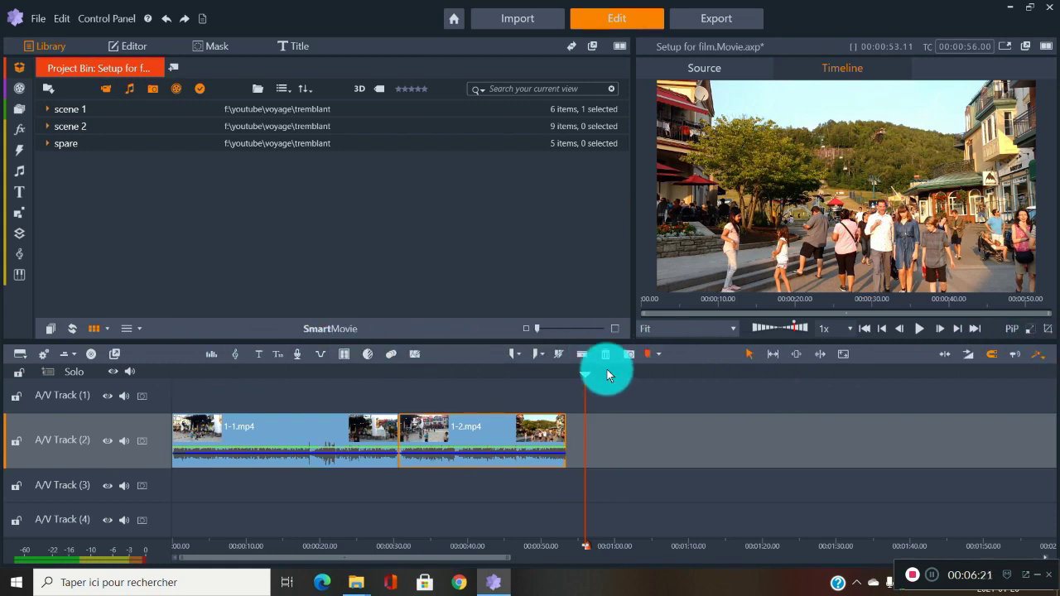
Step: Examine the list of tools that can be displayed on the timeline toolbar
{"action": "left_click", "coordinate": [19, 354]}
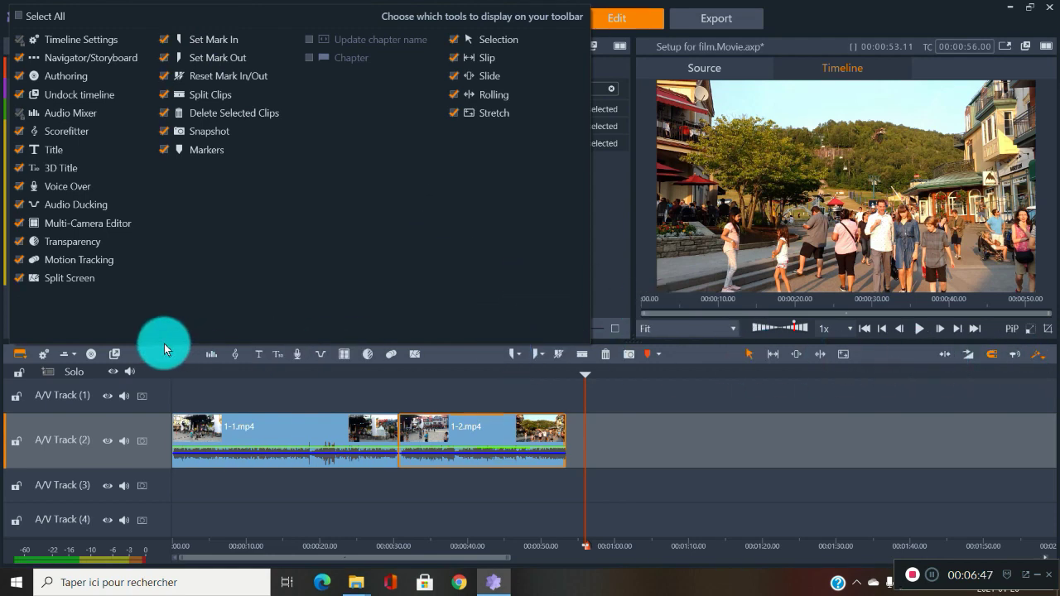
{"action": "left_click", "coordinate": [18, 353]}
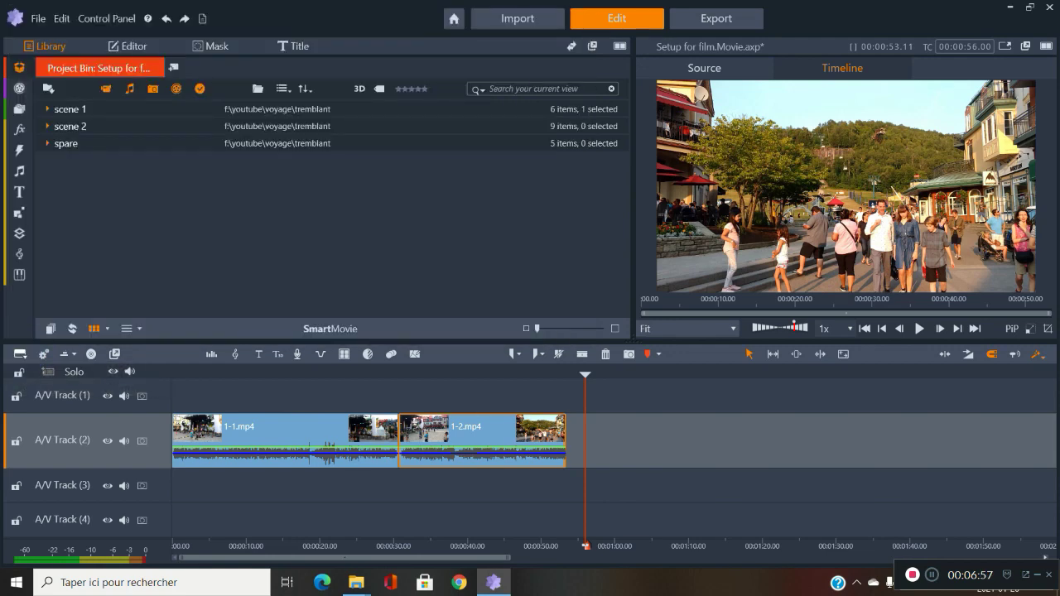
{"action": "left_click", "coordinate": [18, 354]}
{"action": "left_click", "coordinate": [20, 357]}
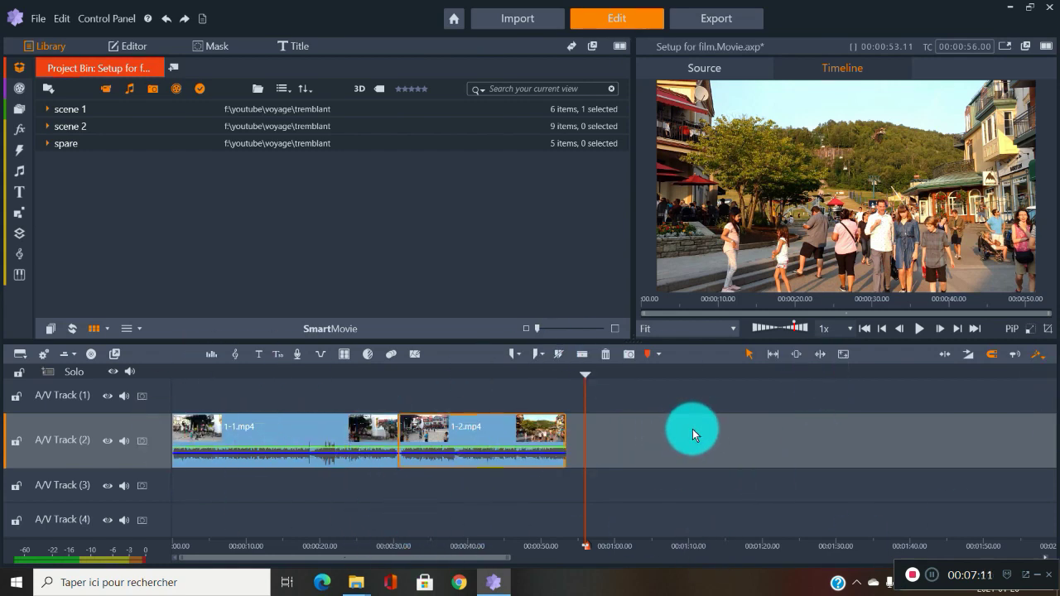
Step: Expand the scene 1 group, and rename A/V Track (2) as "main movie" and A/V Track (1) as "second movie"
{"action": "left_click", "coordinate": [45, 108]}
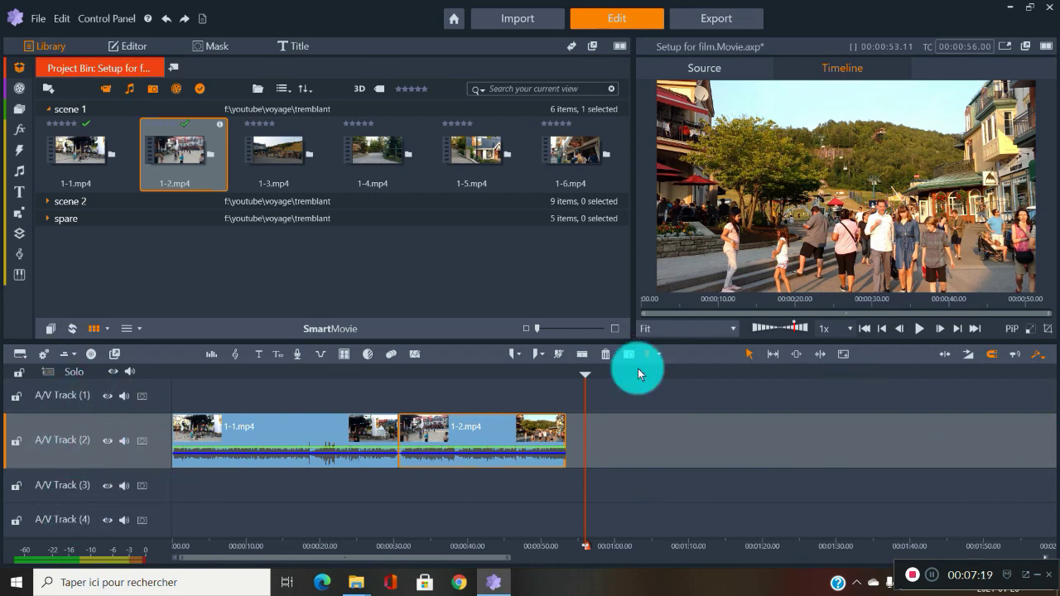
{"action": "left_click", "coordinate": [69, 440]}
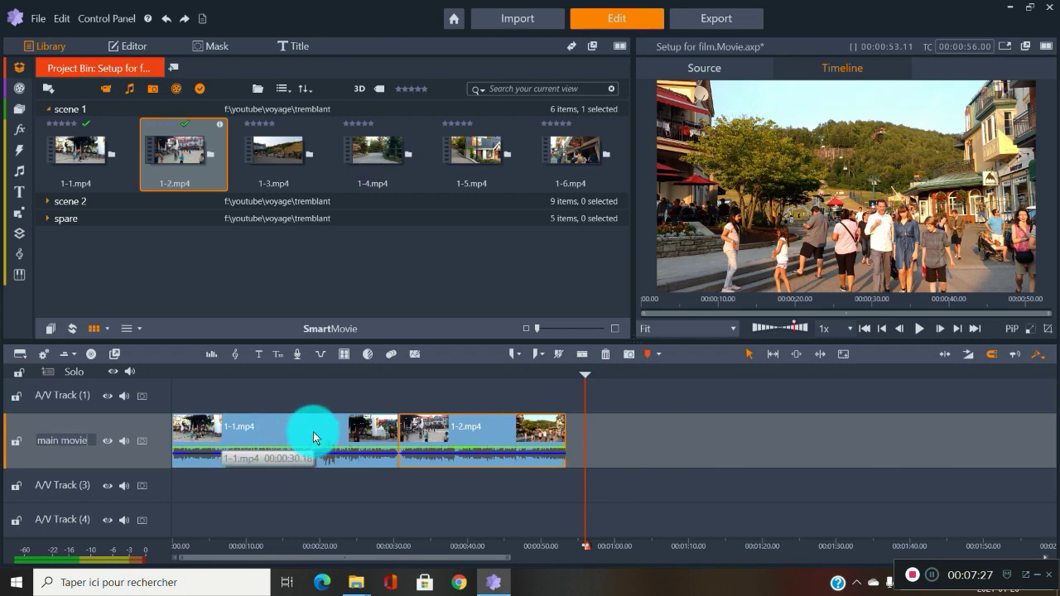
{"action": "key", "text": "Return"}
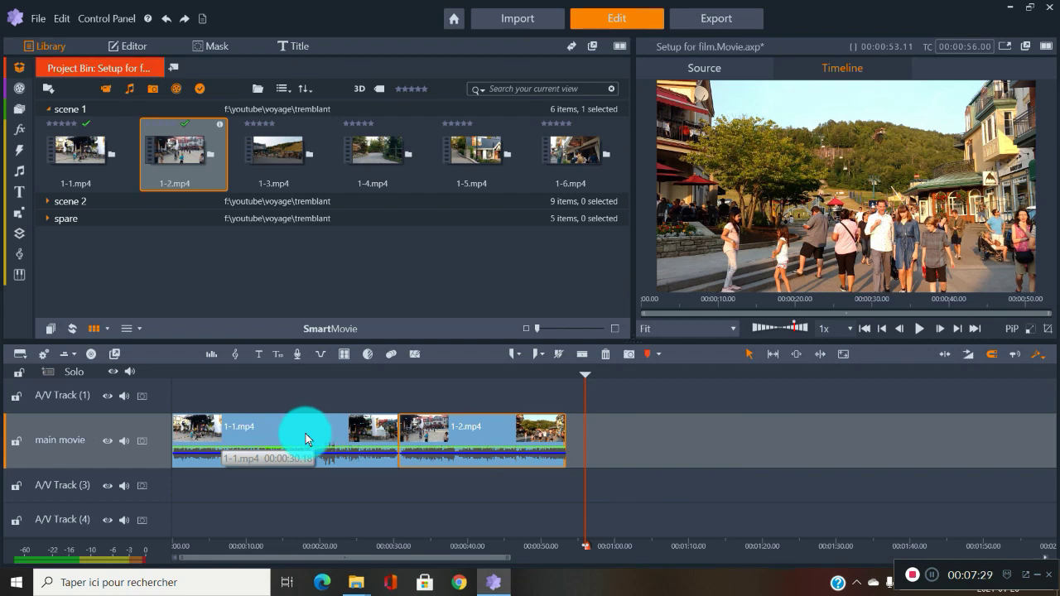
{"action": "left_click", "coordinate": [70, 398]}
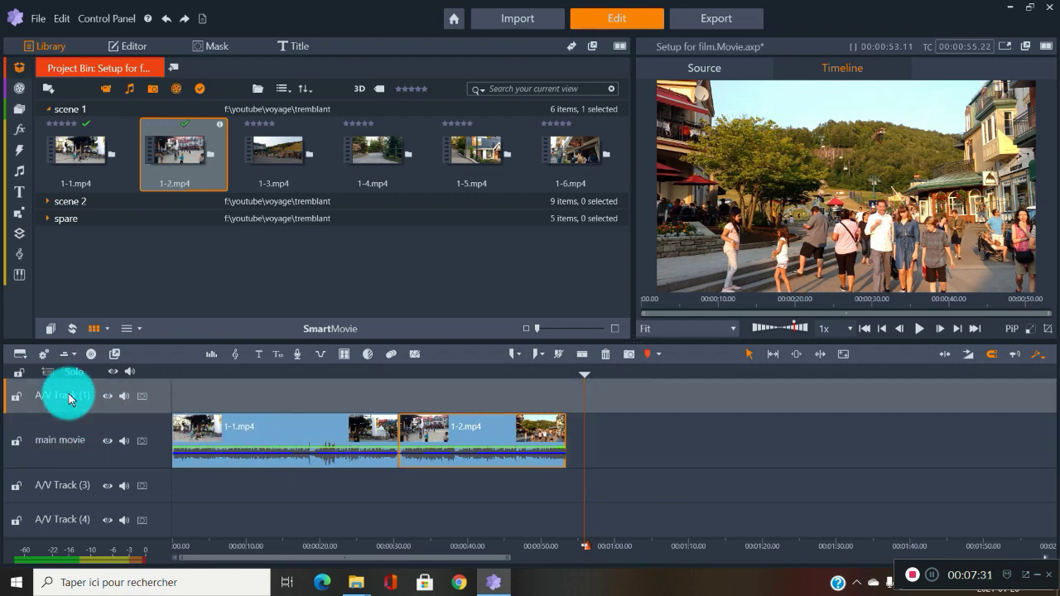
{"action": "left_click", "coordinate": [64, 400]}
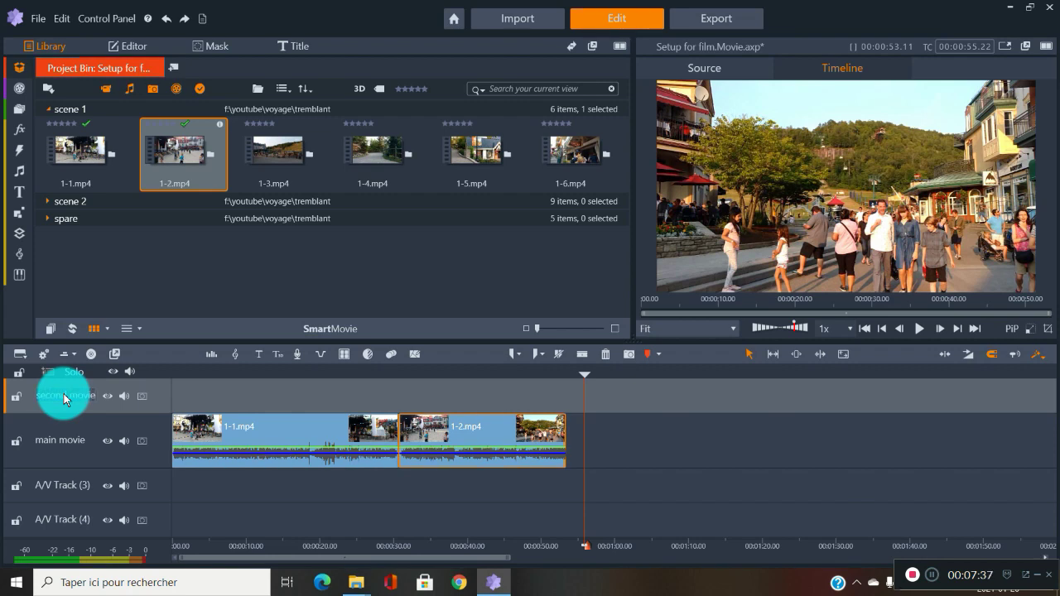
{"action": "left_click", "coordinate": [272, 383]}
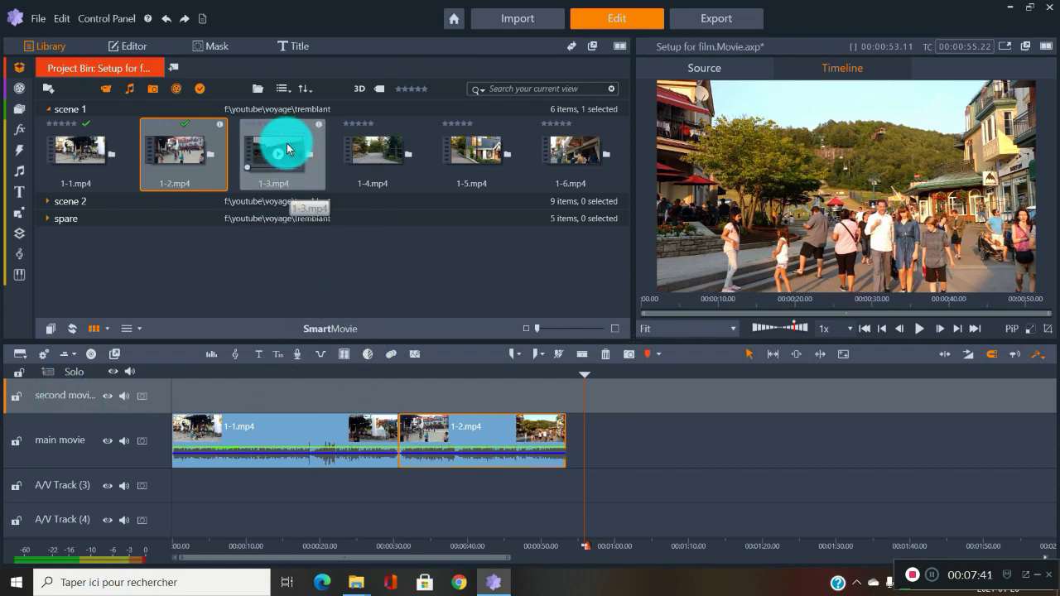
Step: Place clip 1-3.mp4 on the second movie track starting at about 00:00:26, and move the playhead to 00:00:23.11
{"action": "left_click_drag", "start_coordinate": [288, 149], "coordinate": [370, 385]}
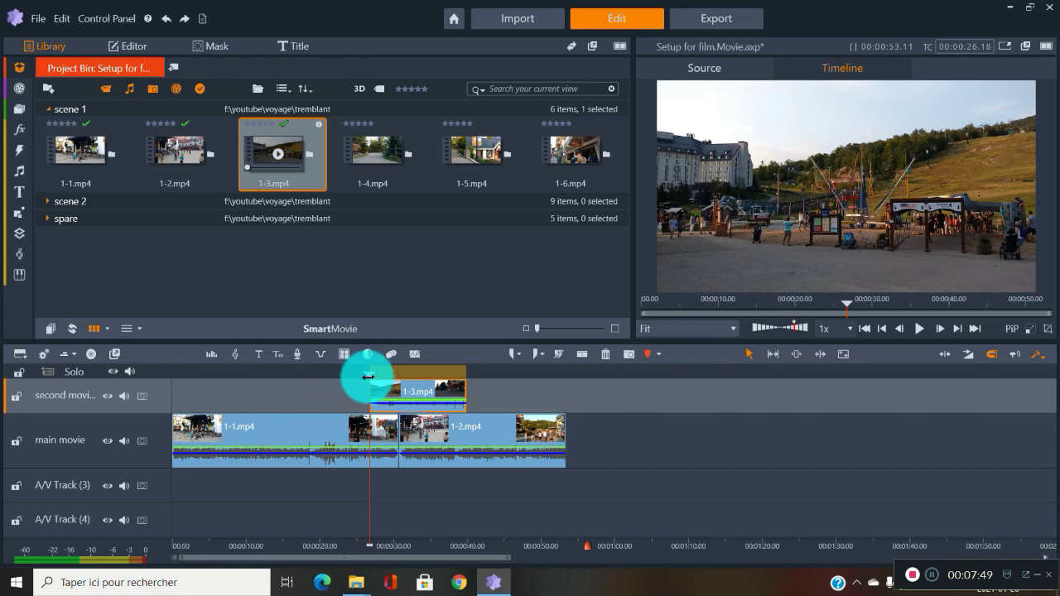
{"action": "left_click_drag", "start_coordinate": [367, 373], "coordinate": [345, 373]}
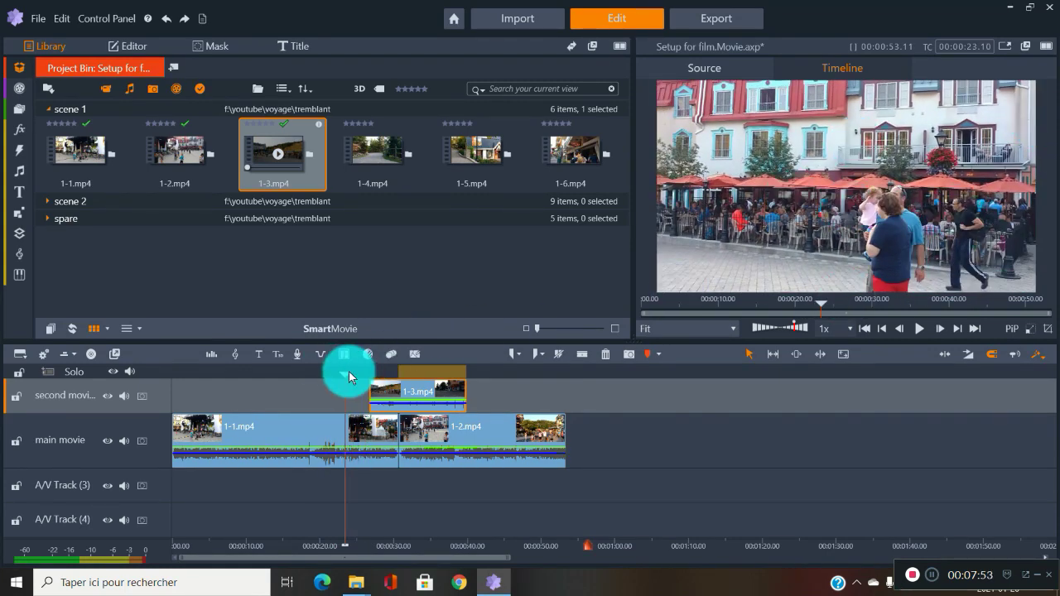
{"action": "mouse_move", "coordinate": [345, 377]}
{"action": "left_mouse_down"}
{"action": "mouse_move", "coordinate": [395, 372]}
{"action": "mouse_move", "coordinate": [345, 379]}
{"action": "left_mouse_up"}
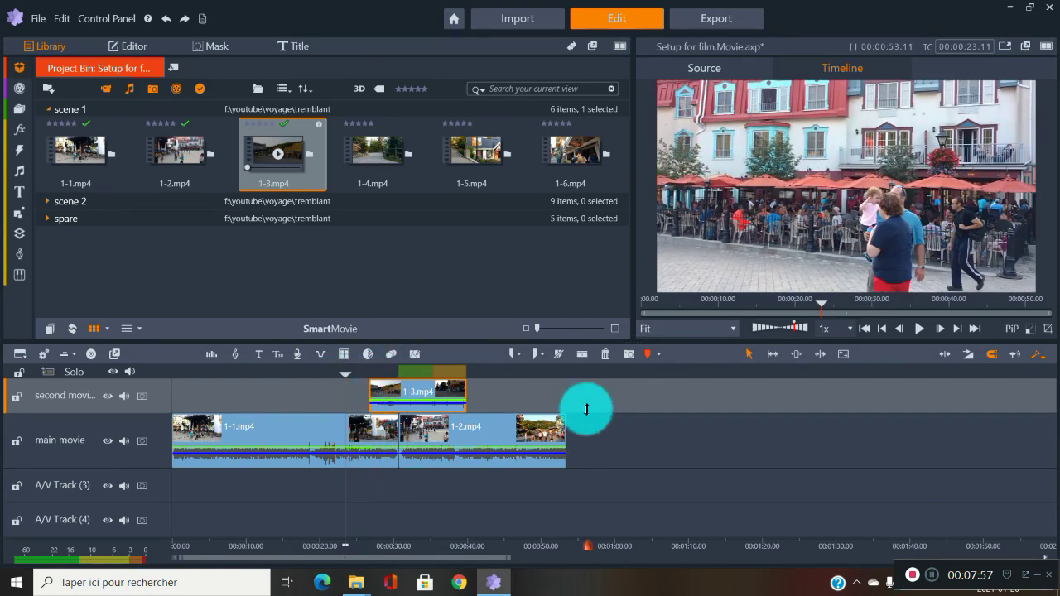
Step: Add two new A/V tracks above the second movie track and make A/V Track (3) the active track
{"action": "left_click", "coordinate": [47, 373]}
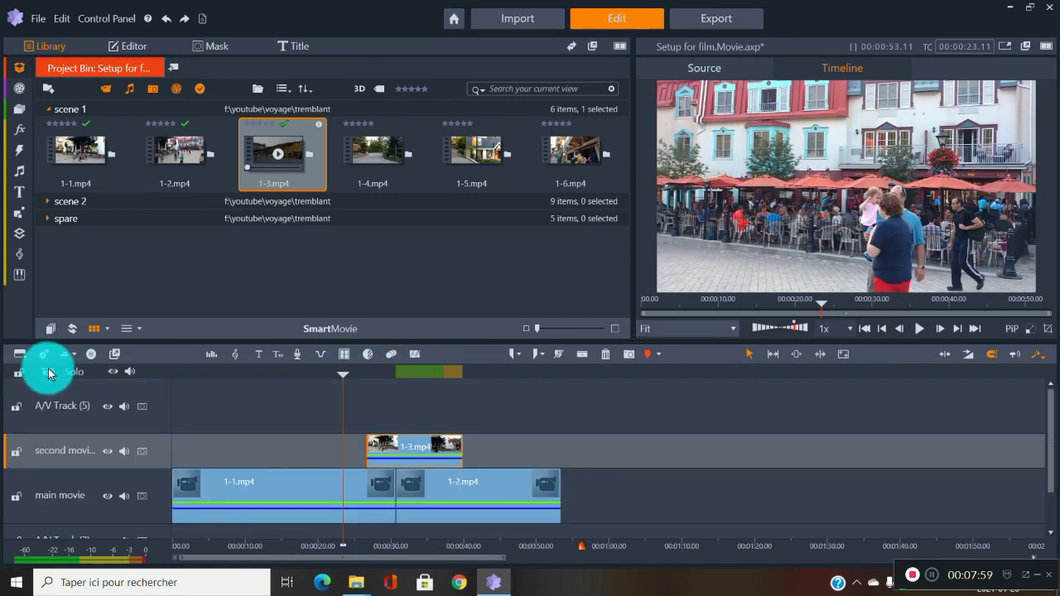
{"action": "left_click", "coordinate": [49, 373]}
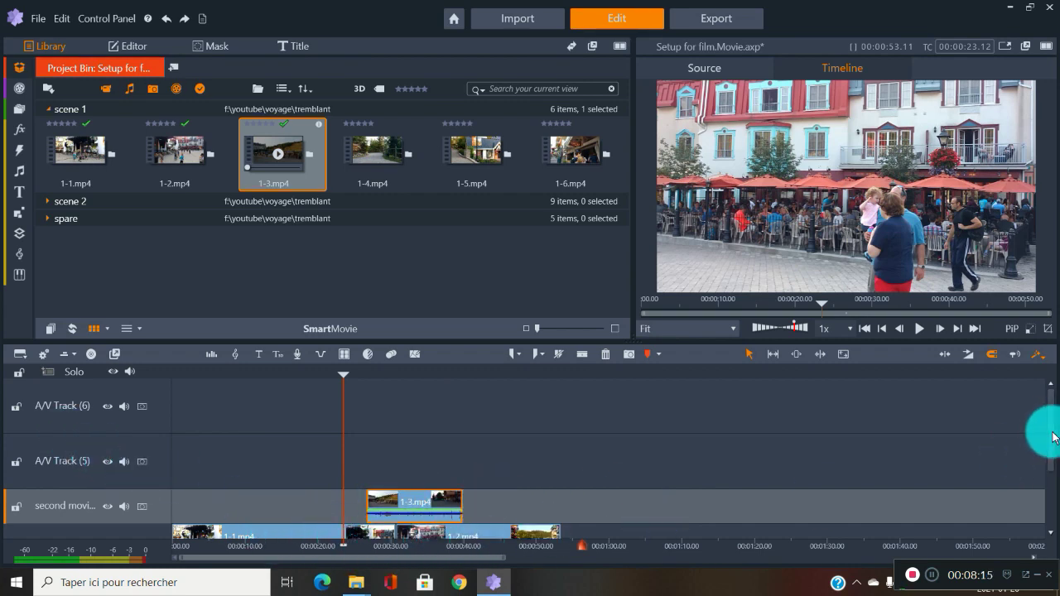
{"action": "left_click_drag", "start_coordinate": [1041, 431], "coordinate": [1047, 494]}
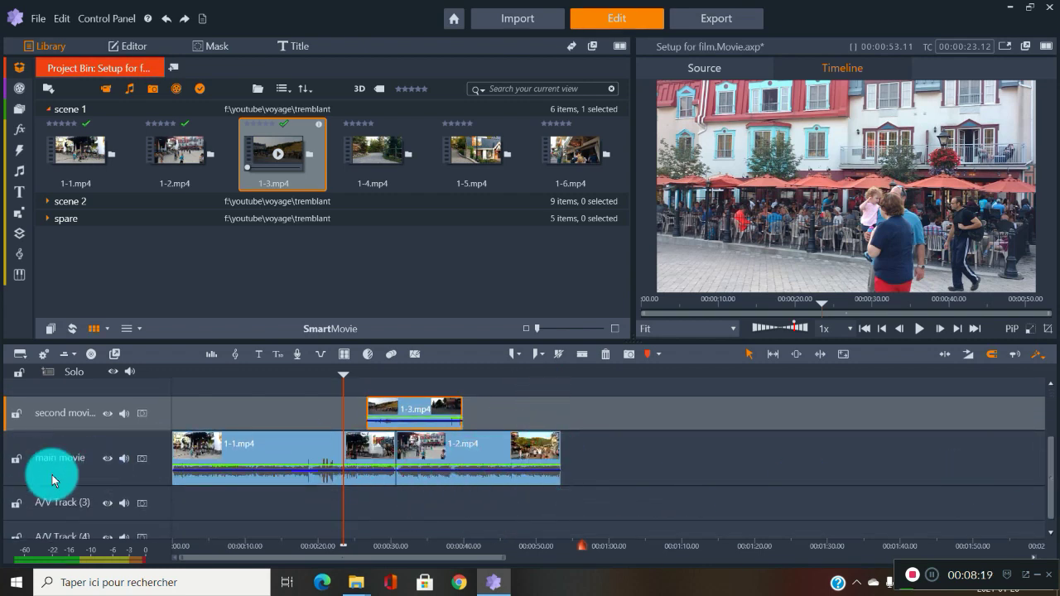
{"action": "left_click", "coordinate": [70, 503]}
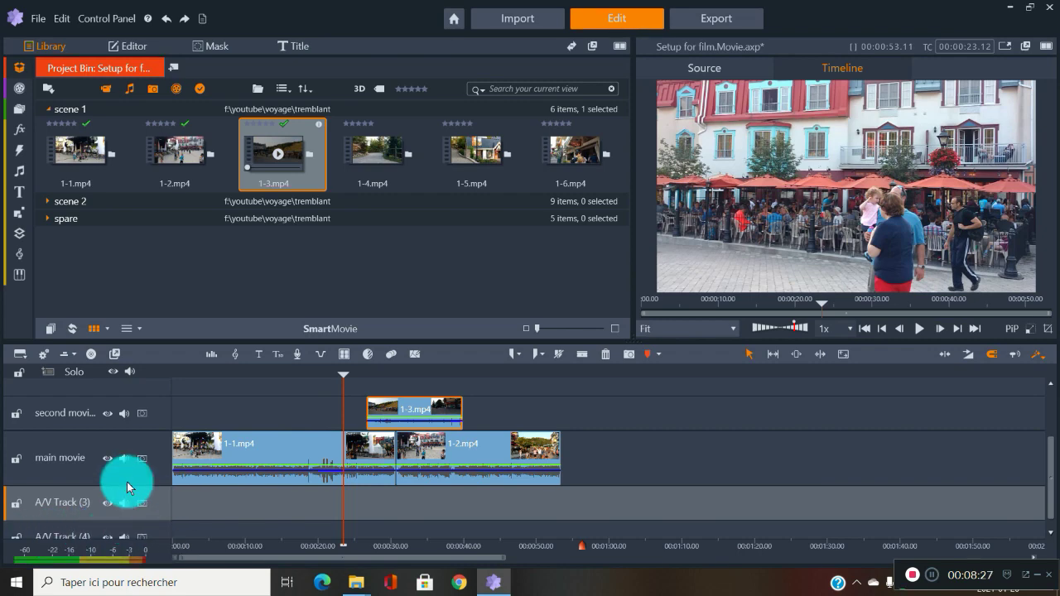
Step: Examine the full stack of tracks, the length of the timeline, and the file commands for saving the movie
{"action": "scroll", "coordinate": [1052, 481], "scroll_direction": "down", "scroll_amount": 1}
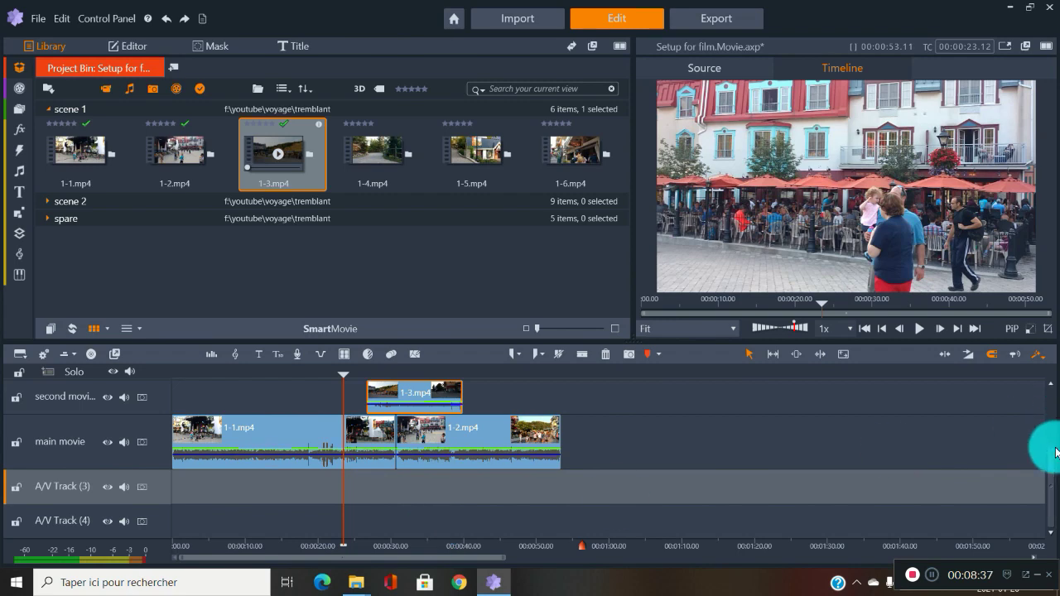
{"action": "scroll", "coordinate": [1052, 447], "scroll_direction": "up", "scroll_amount": 2}
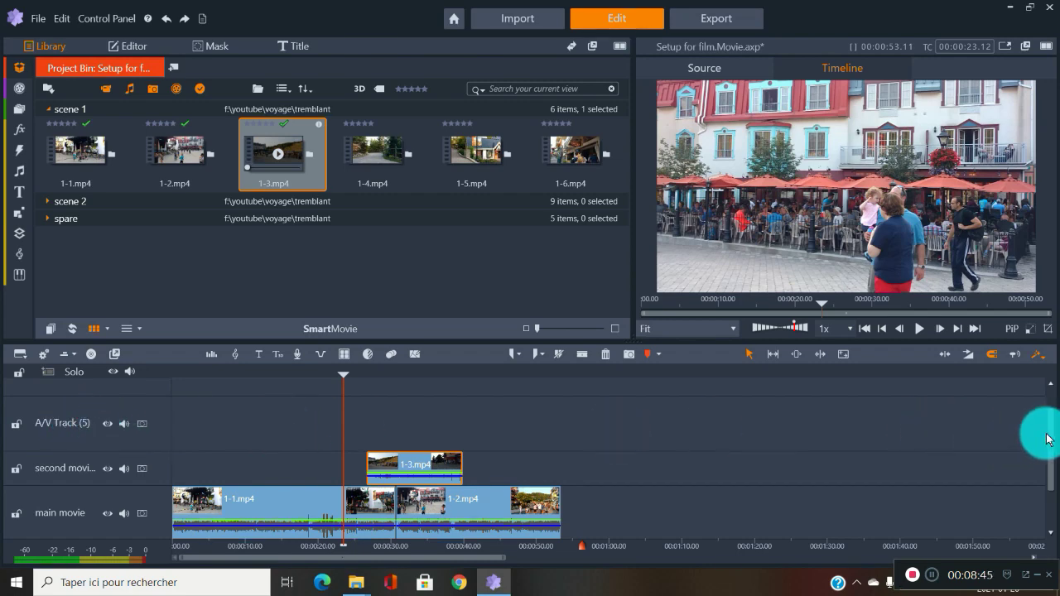
{"action": "scroll", "coordinate": [1041, 429], "scroll_direction": "up", "scroll_amount": 2}
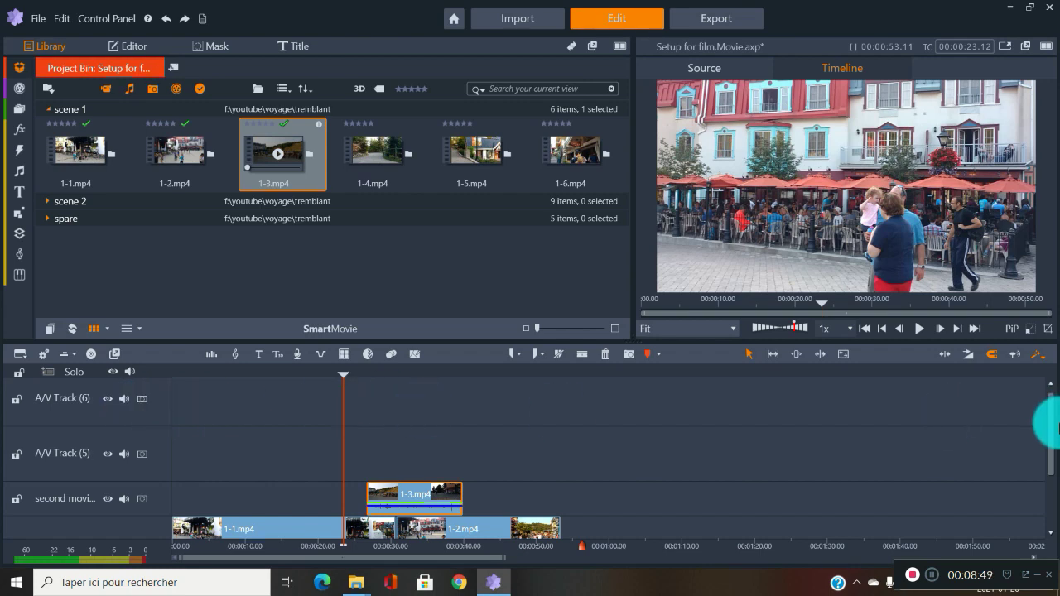
{"action": "scroll", "coordinate": [1052, 429], "scroll_direction": "up", "scroll_amount": 1}
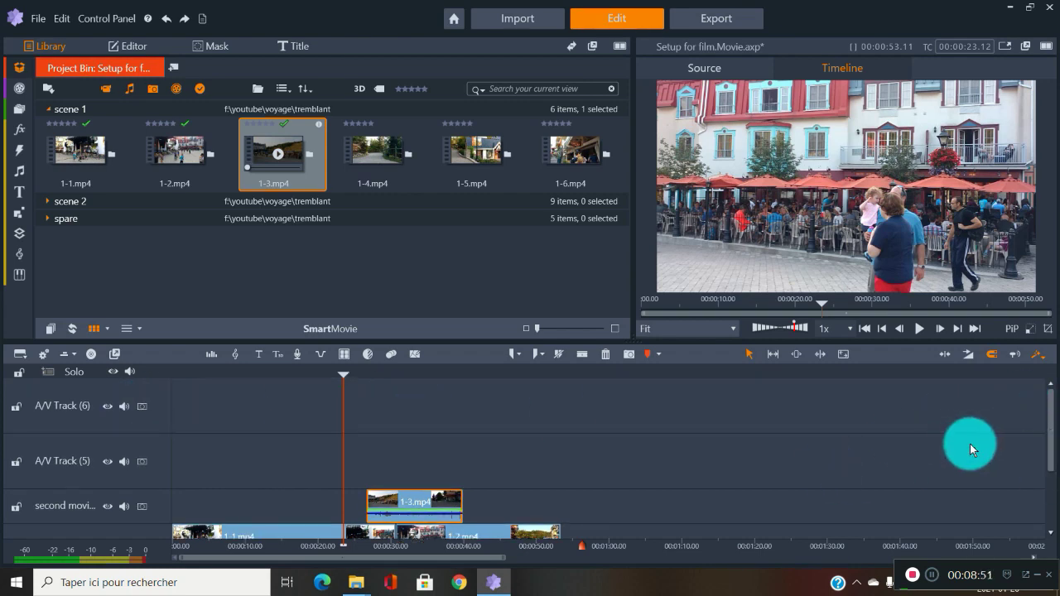
{"action": "scroll", "coordinate": [1041, 436], "scroll_direction": "down", "scroll_amount": 2}
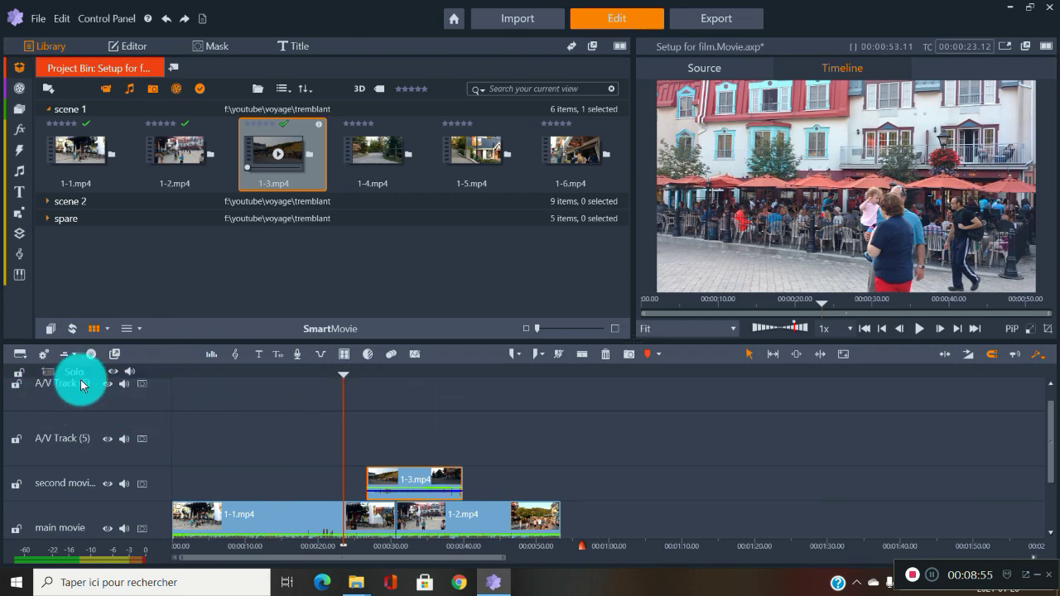
{"action": "left_click_drag", "start_coordinate": [351, 558], "coordinate": [855, 559]}
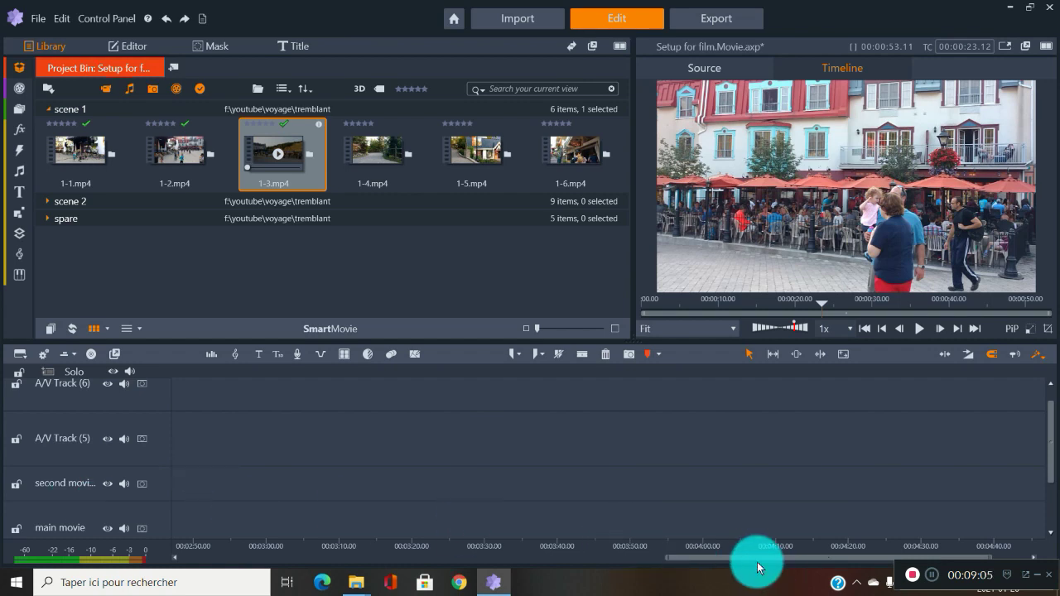
{"action": "left_click_drag", "start_coordinate": [752, 563], "coordinate": [249, 563]}
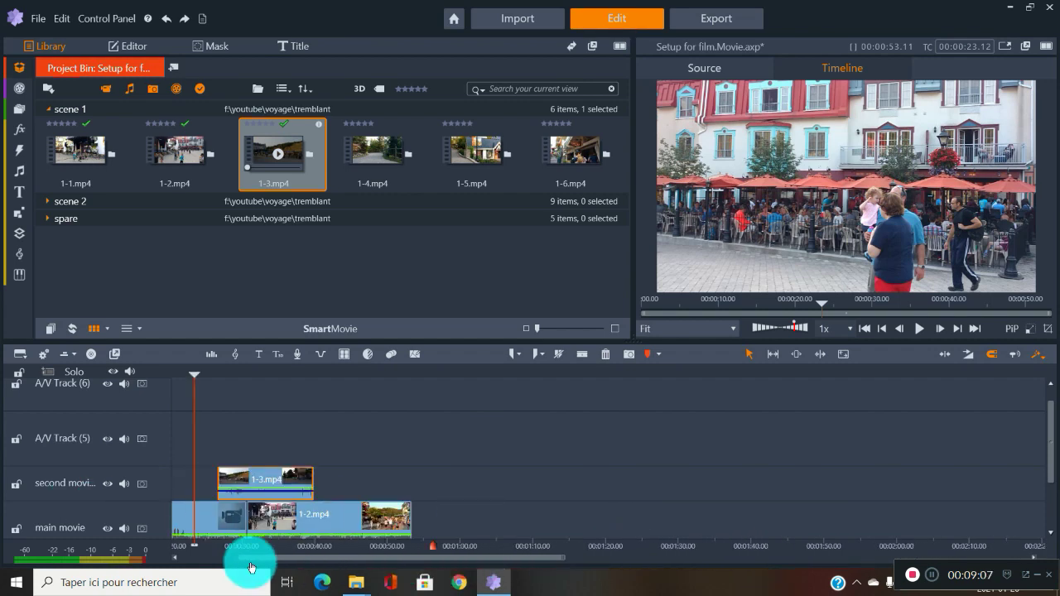
{"action": "left_click_drag", "start_coordinate": [1041, 440], "coordinate": [1045, 515]}
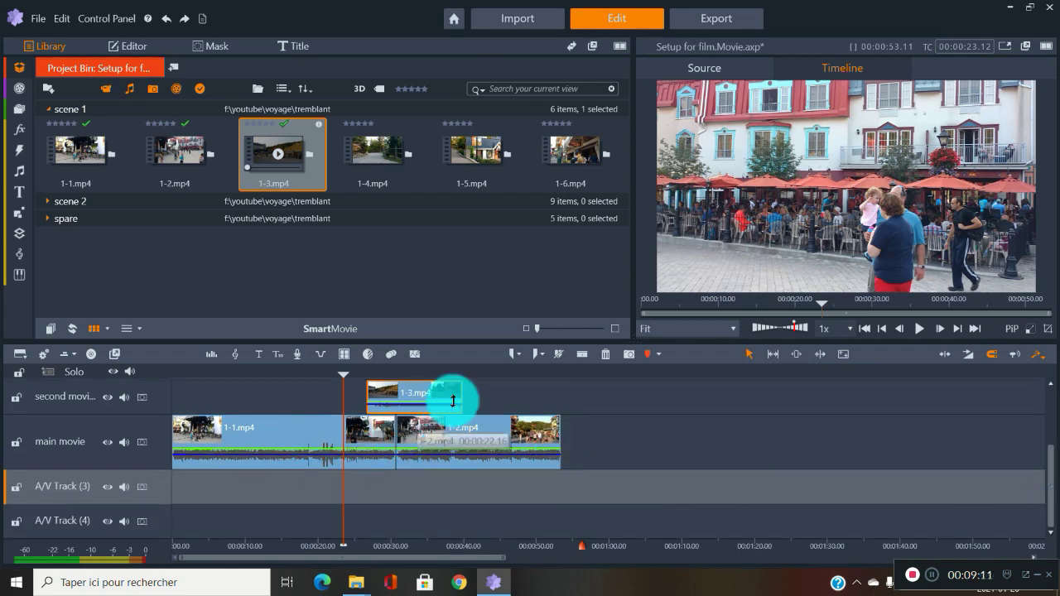
{"action": "left_click", "coordinate": [38, 23]}
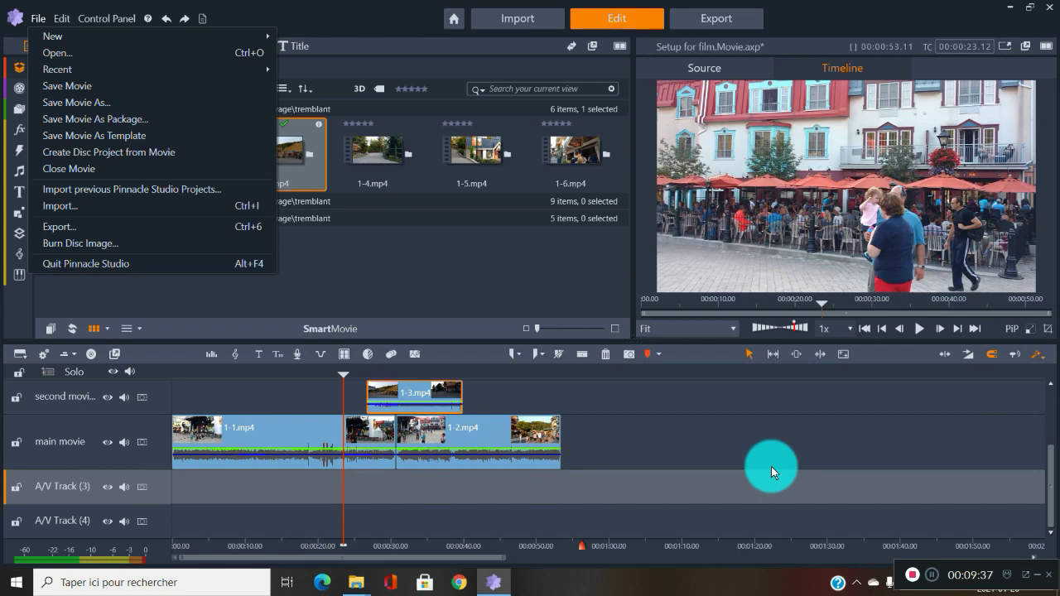
{"action": "left_click", "coordinate": [741, 492]}
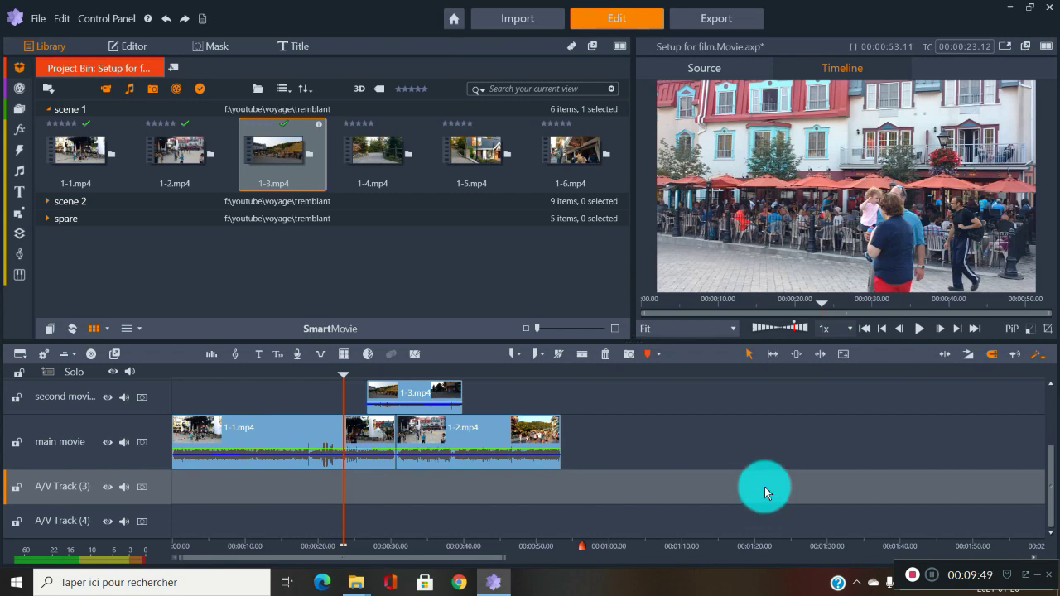
Step: Switch to File Explorer, examine the scene folders and movie files in the Tremblant folder, and close the folder window
{"action": "mouse_move", "coordinate": [354, 588]}
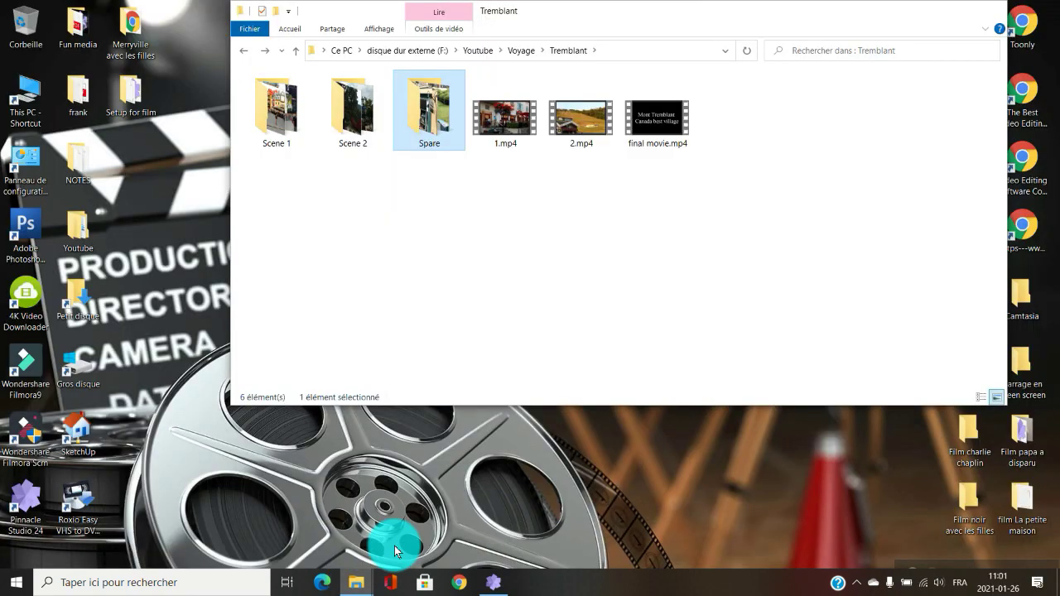
{"action": "left_click", "coordinate": [394, 546]}
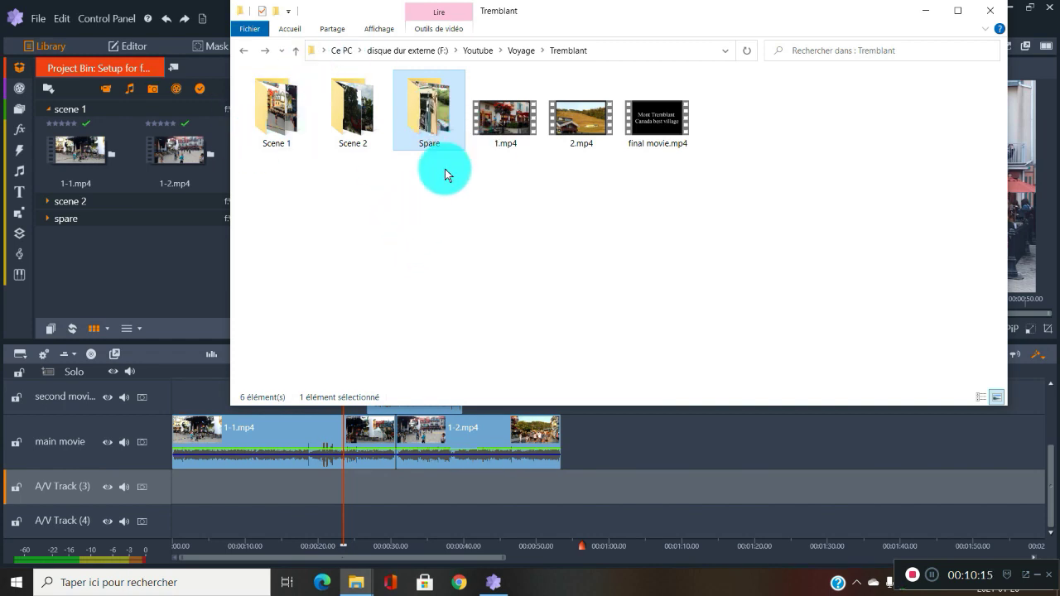
{"action": "left_click", "coordinate": [367, 210]}
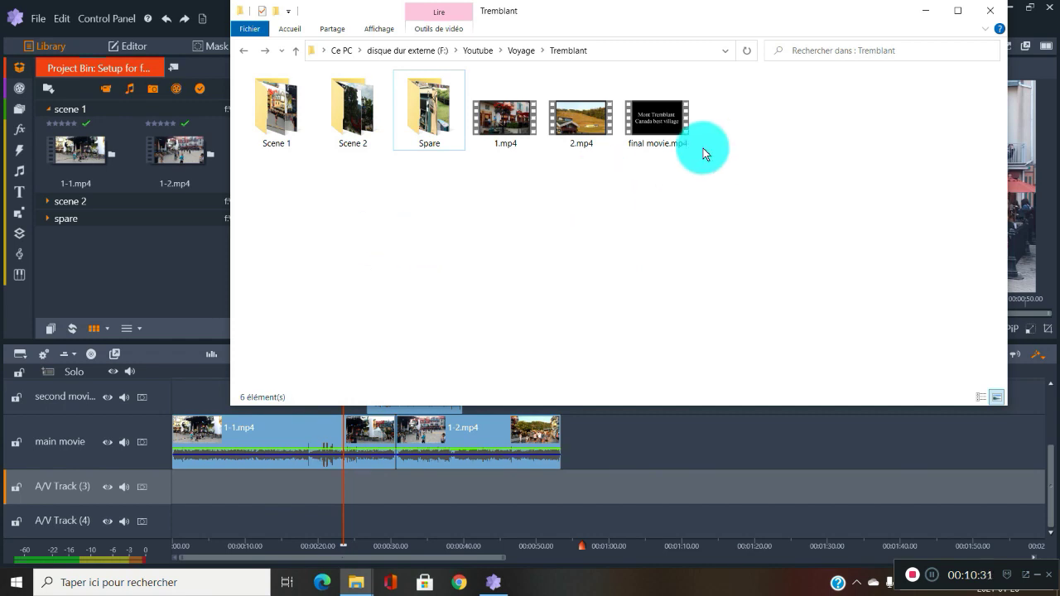
{"action": "left_click", "coordinate": [987, 15]}
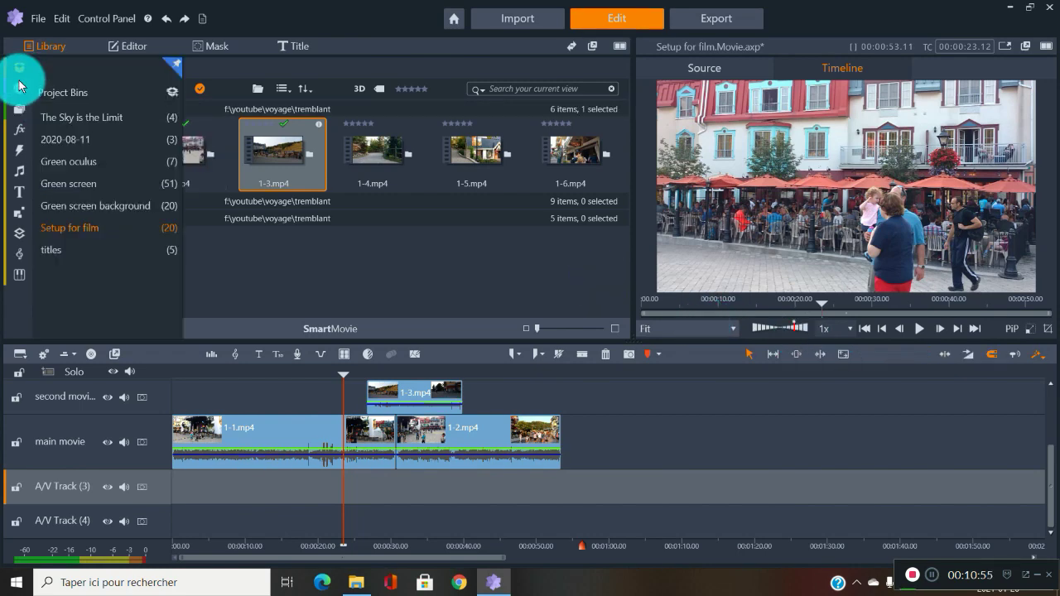
Step: Examine the library's content categories, including project bins, transitions, overlays and sound effects
{"action": "mouse_move", "coordinate": [20, 126]}
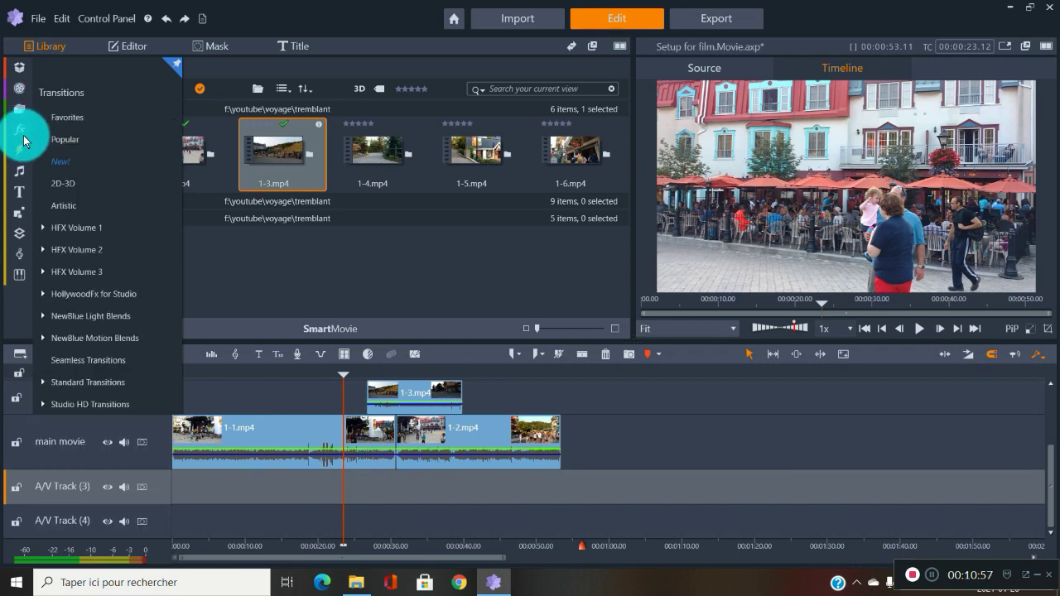
{"action": "mouse_move", "coordinate": [24, 146]}
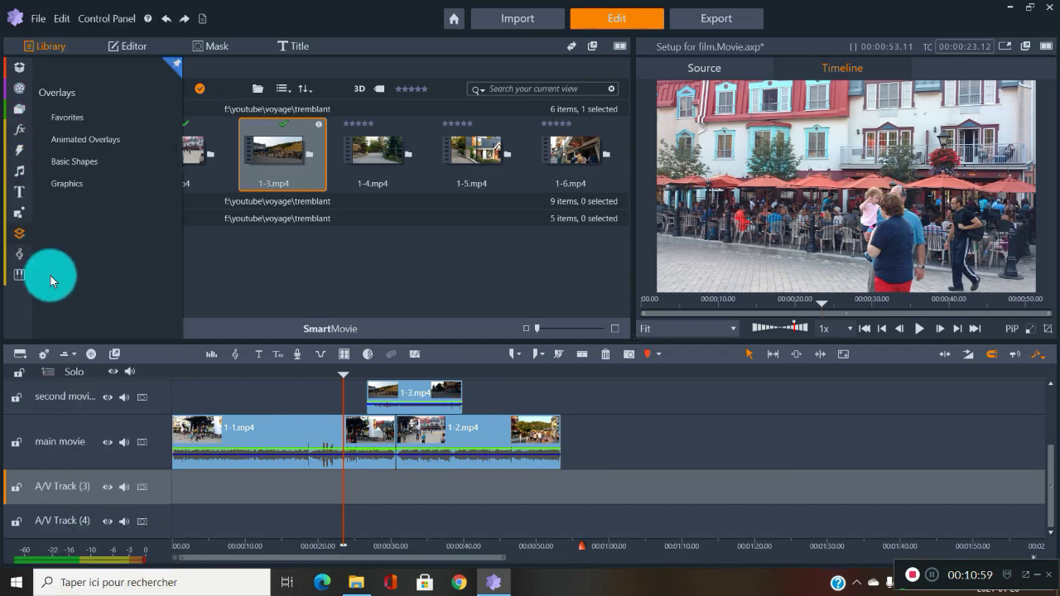
{"action": "left_click", "coordinate": [360, 293]}
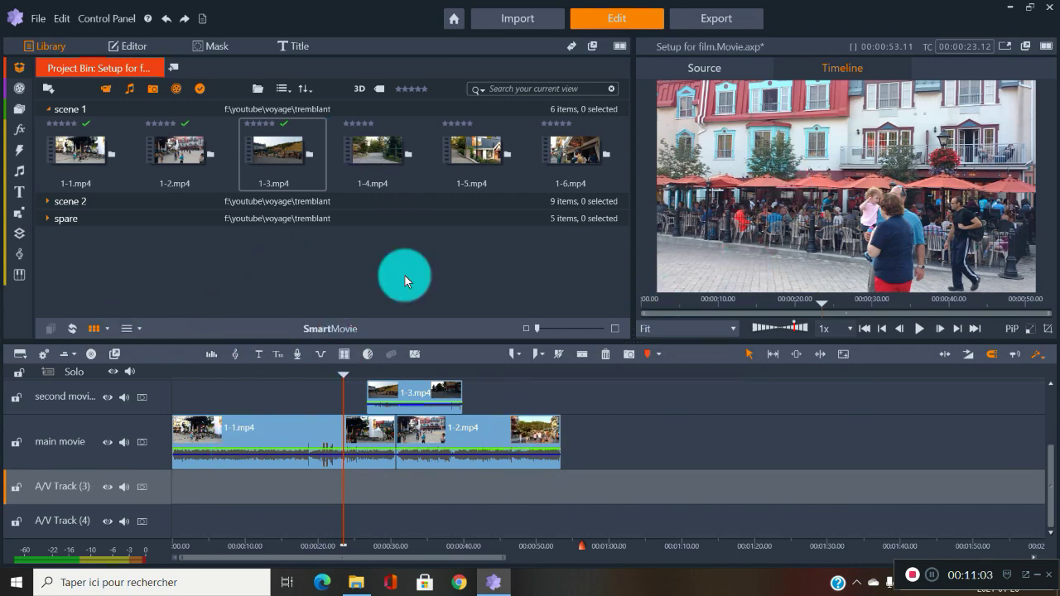
{"action": "mouse_move", "coordinate": [23, 174]}
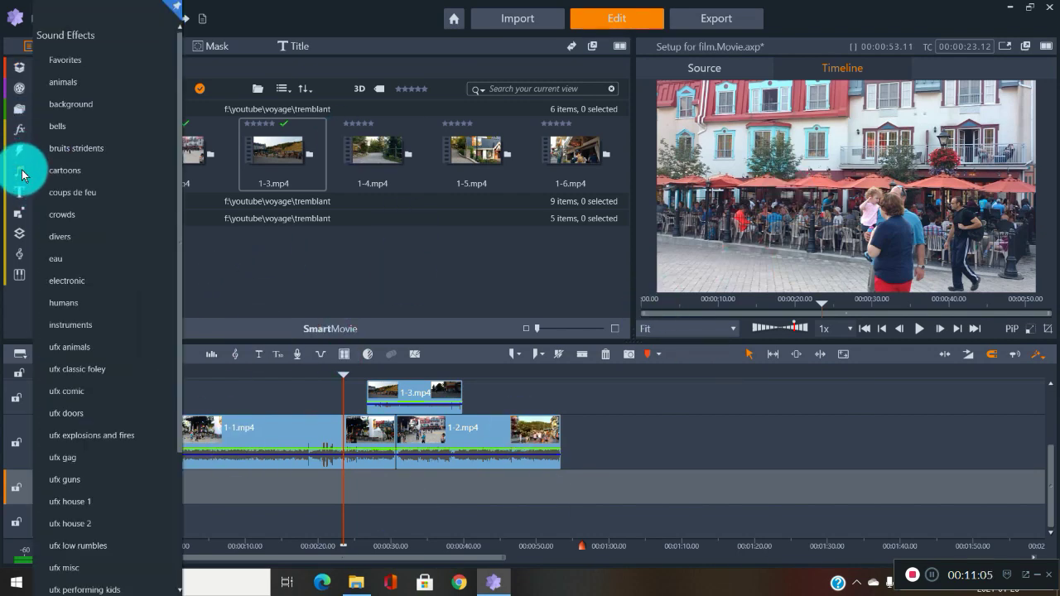